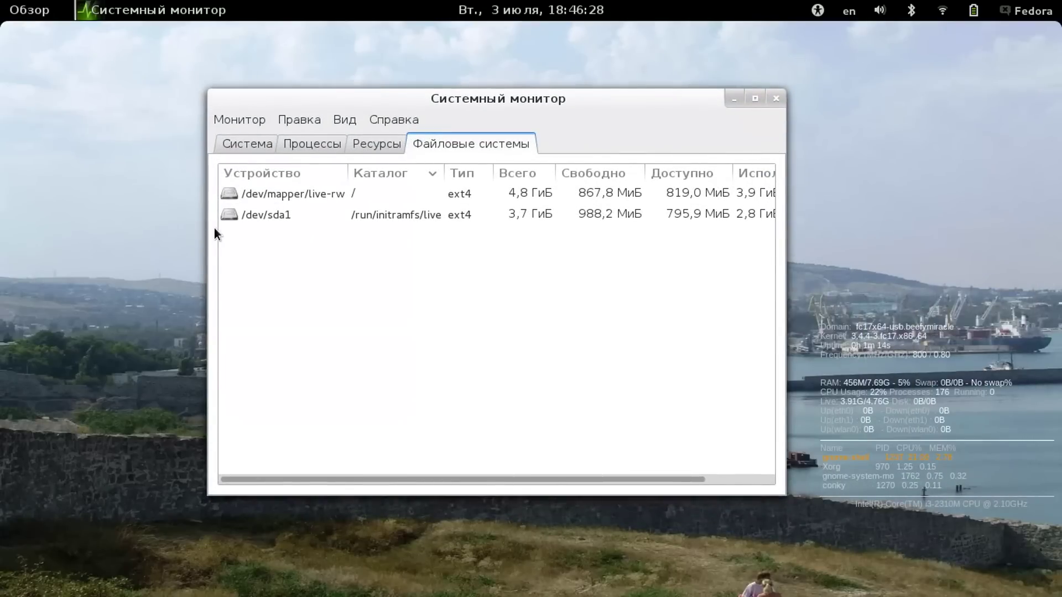
# - Widen the System Monitor window in both directions and view the general system information
pyautogui.moveTo(208, 231); pyautogui.dragTo(25, 230)
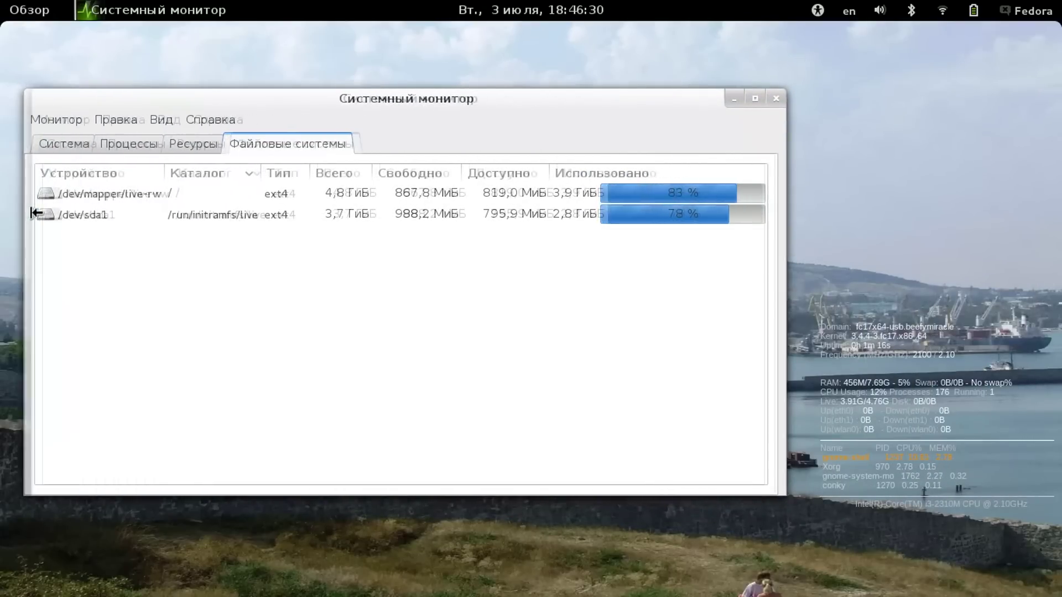
pyautogui.moveTo(781, 279); pyautogui.dragTo(1026, 271)
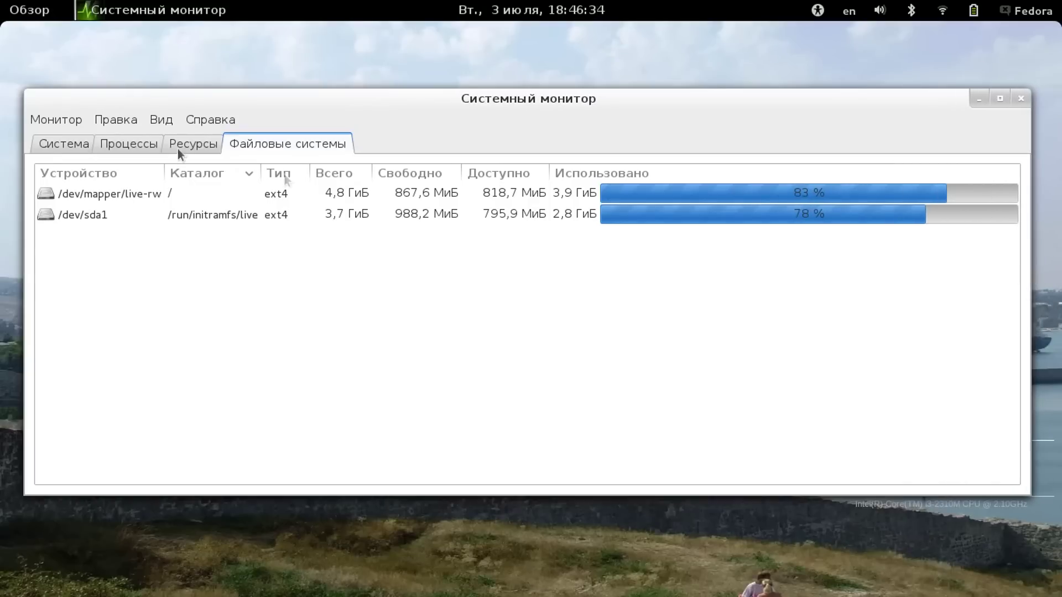
pyautogui.click(48, 142)
# - Launch Hardware Lister from the system applications and authenticate with the root password
pyautogui.moveTo(1, 1)
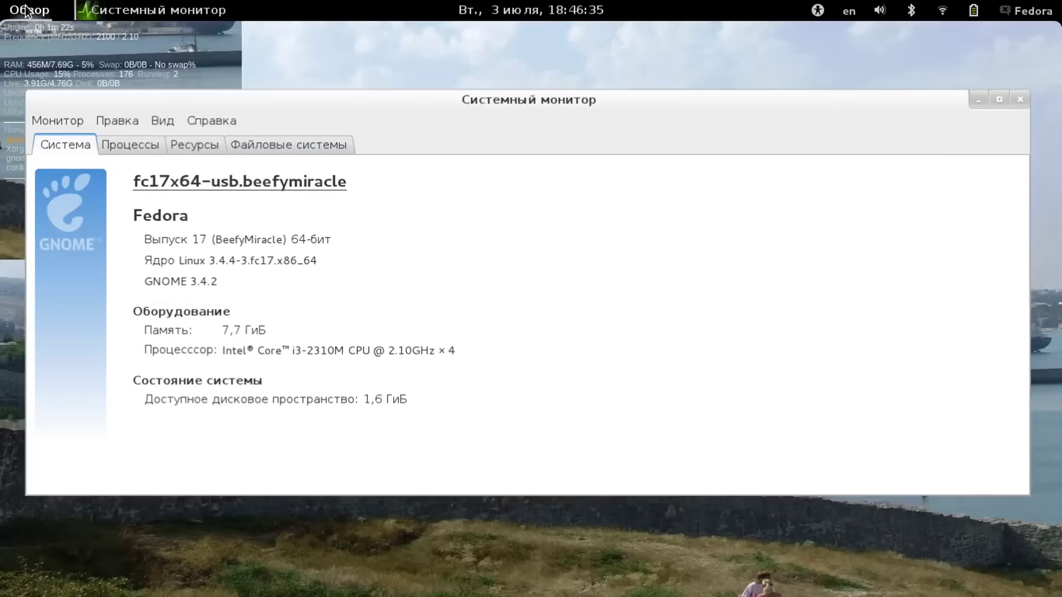
pyautogui.click(220, 55)
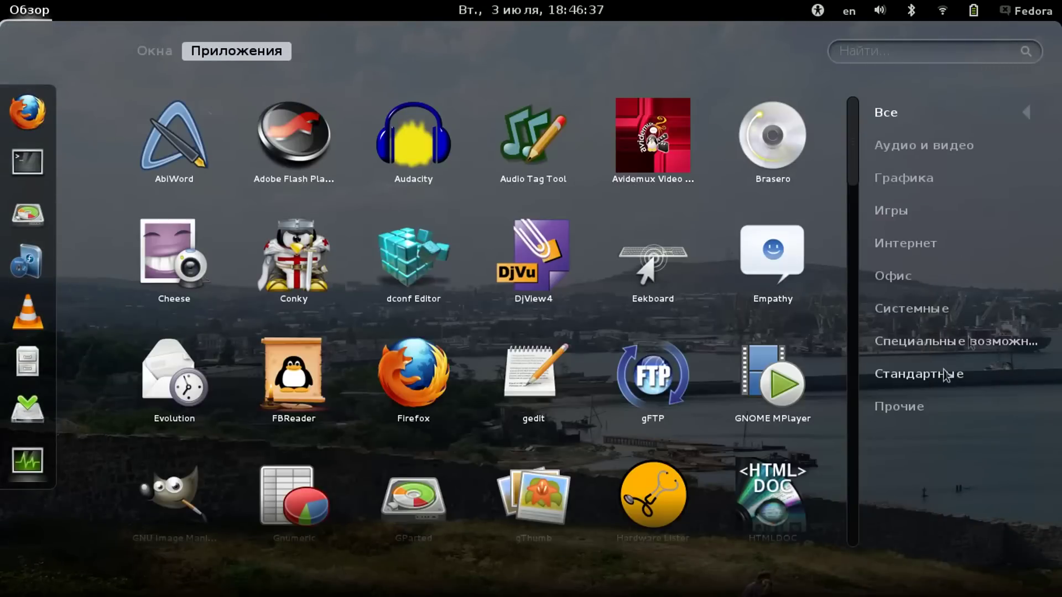
pyautogui.click(918, 314)
pyautogui.click(407, 163)
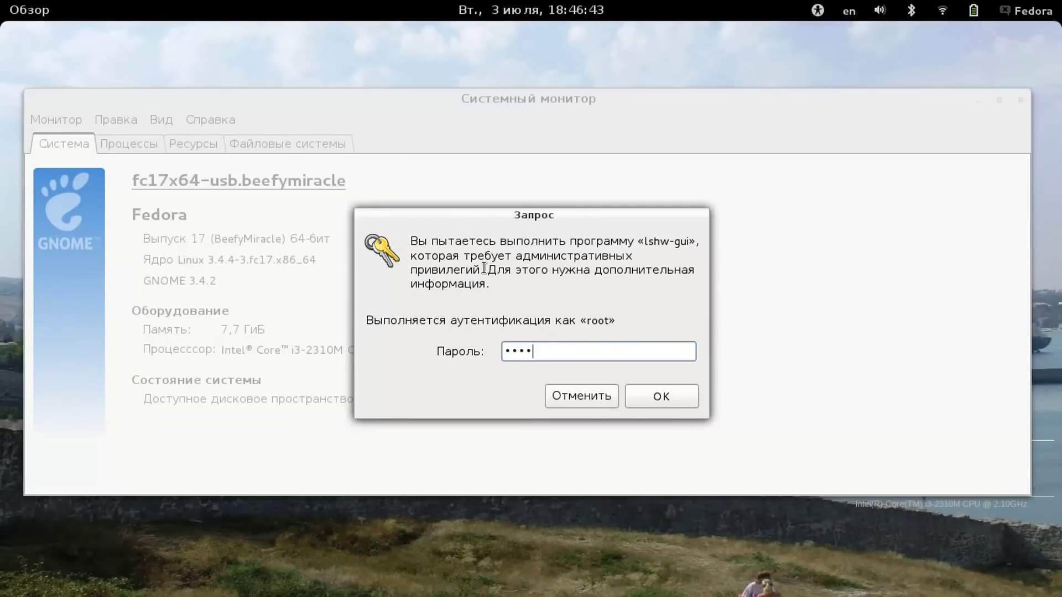
pyautogui.press('Return')
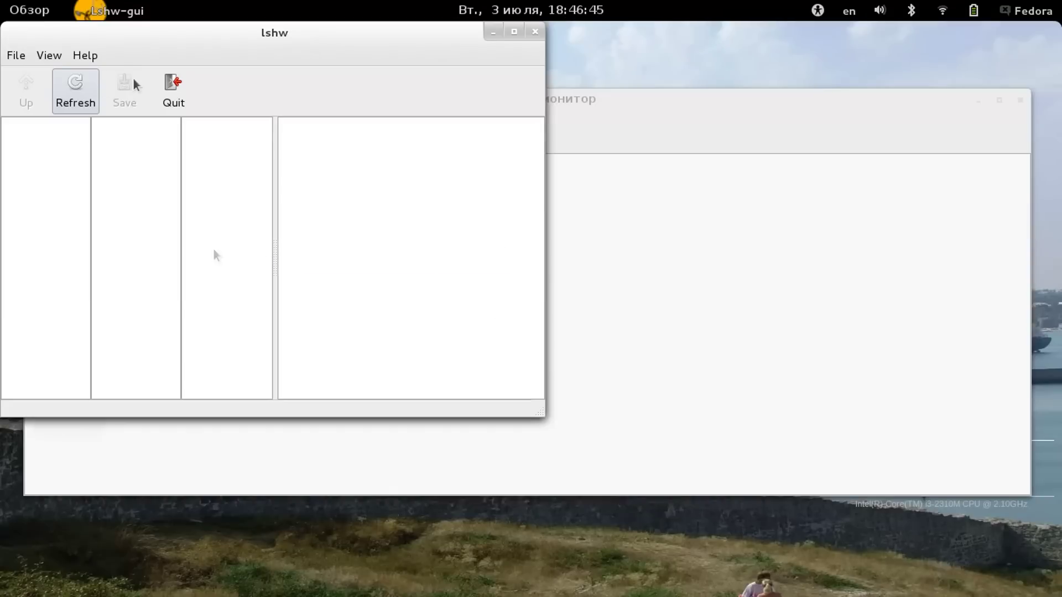
# - Scan the hardware in lshw and view the file systems list in System Monitor
pyautogui.click(80, 88)
pyautogui.click(617, 99)
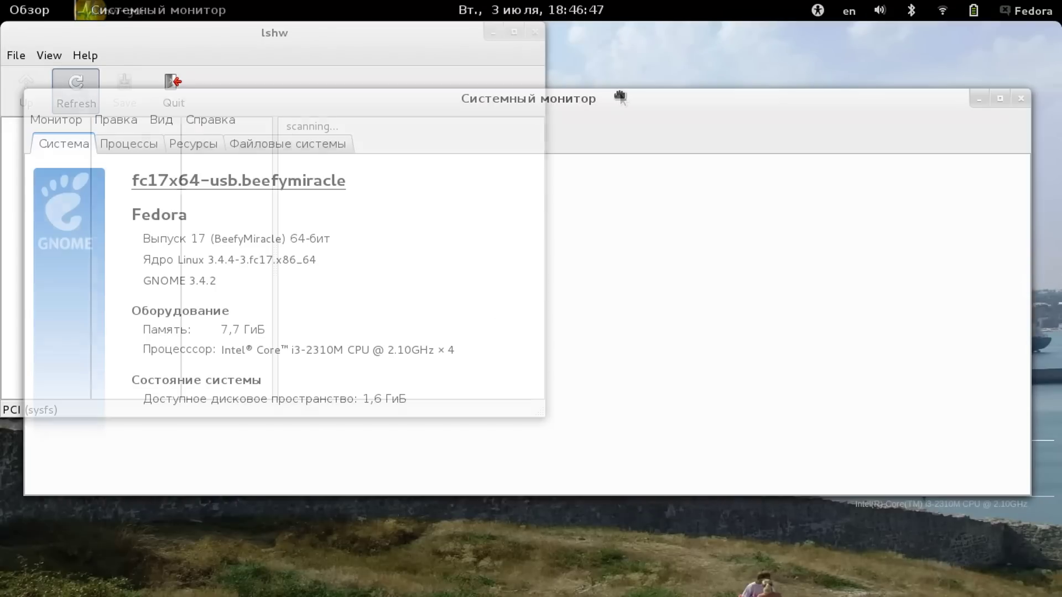
pyautogui.click(306, 143)
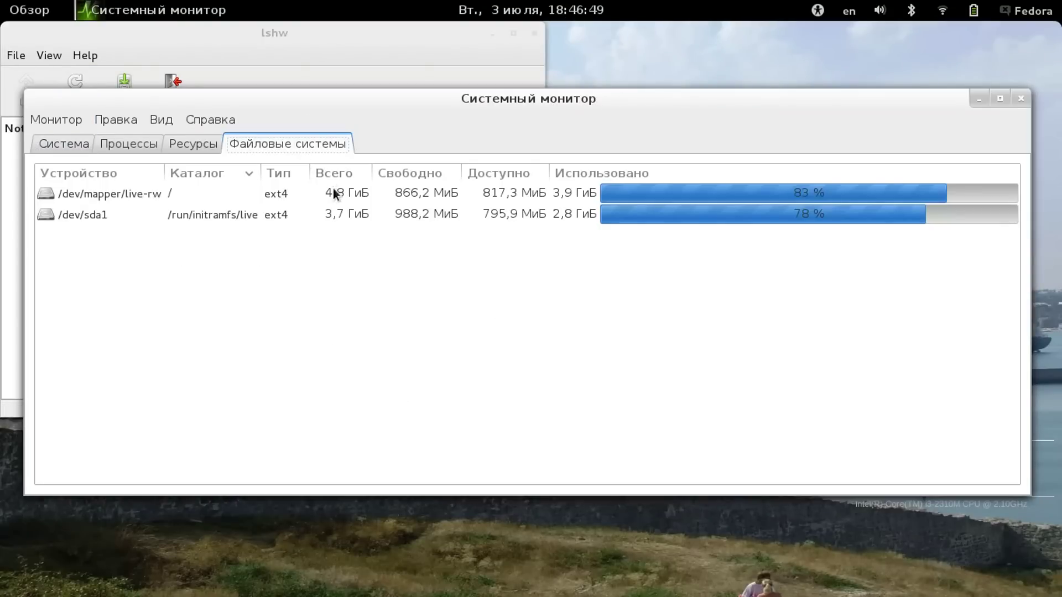
# - Highlight the notebook's details from product through capabilities in lshw, and close both lshw and System Monitor
pyautogui.click(207, 44)
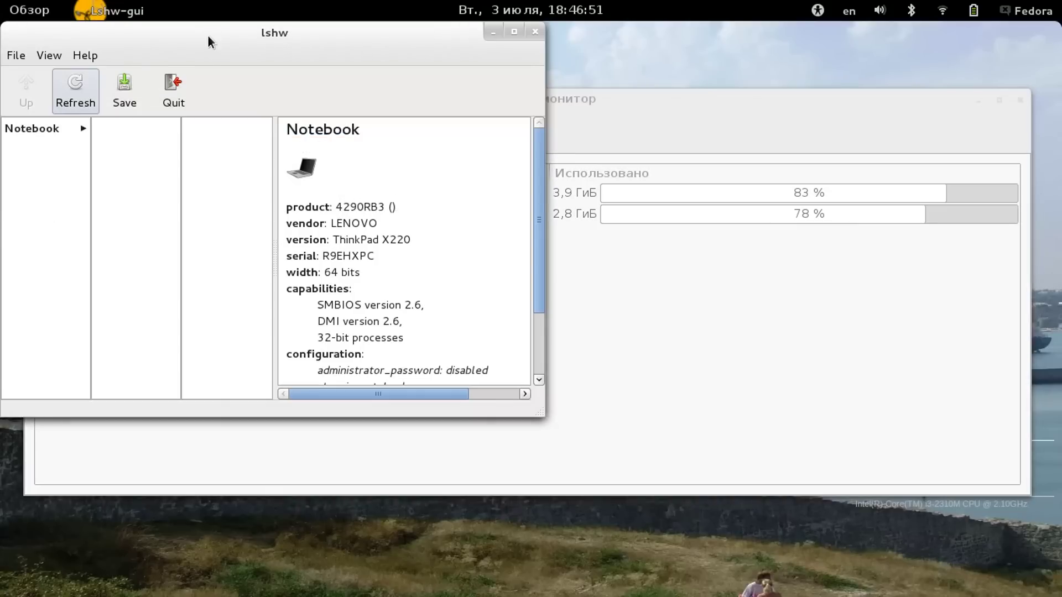
pyautogui.moveTo(283, 207); pyautogui.dragTo(446, 343)
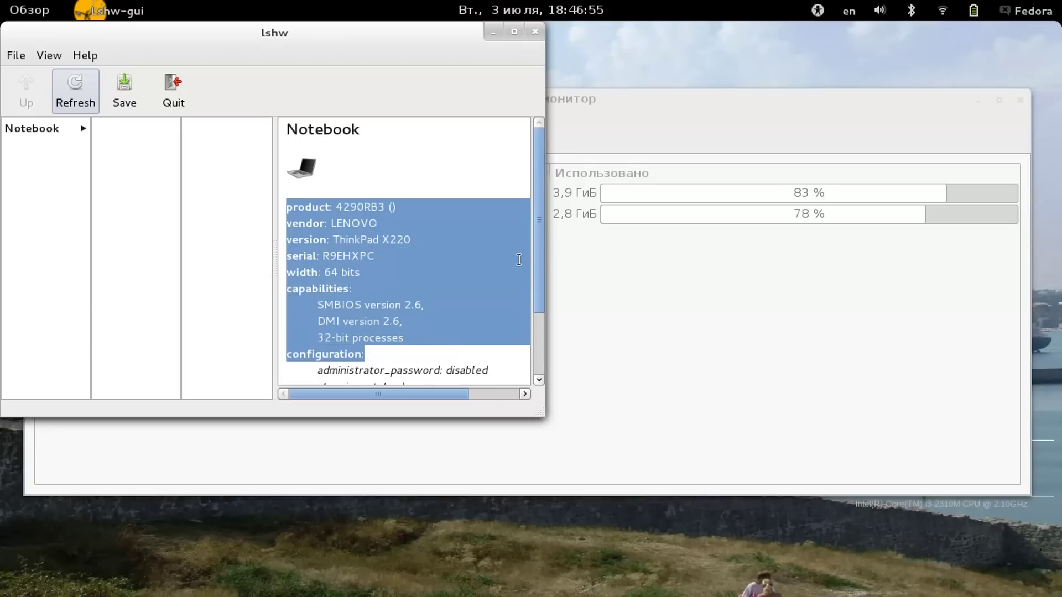
pyautogui.click(534, 32)
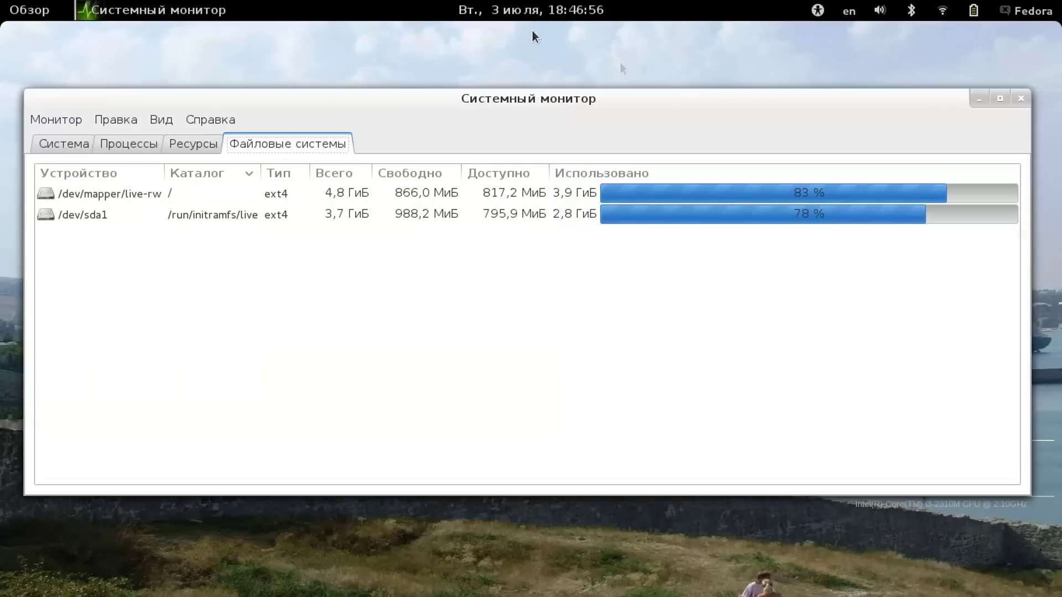
pyautogui.click(1021, 99)
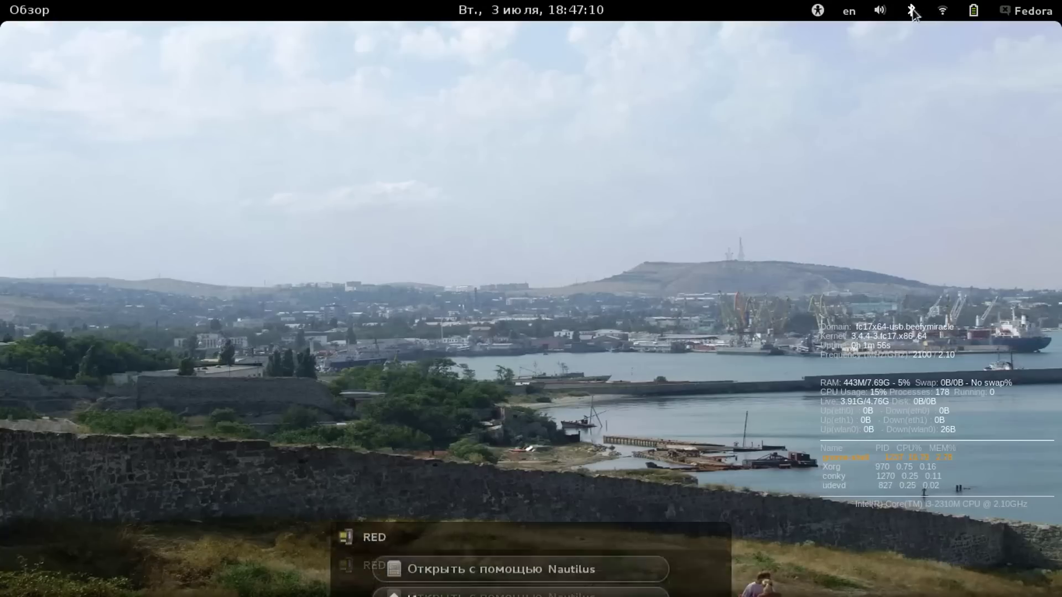
# - Turn off Bluetooth and dismiss the notification for the RED drive
pyautogui.click(911, 10)
pyautogui.click(977, 55)
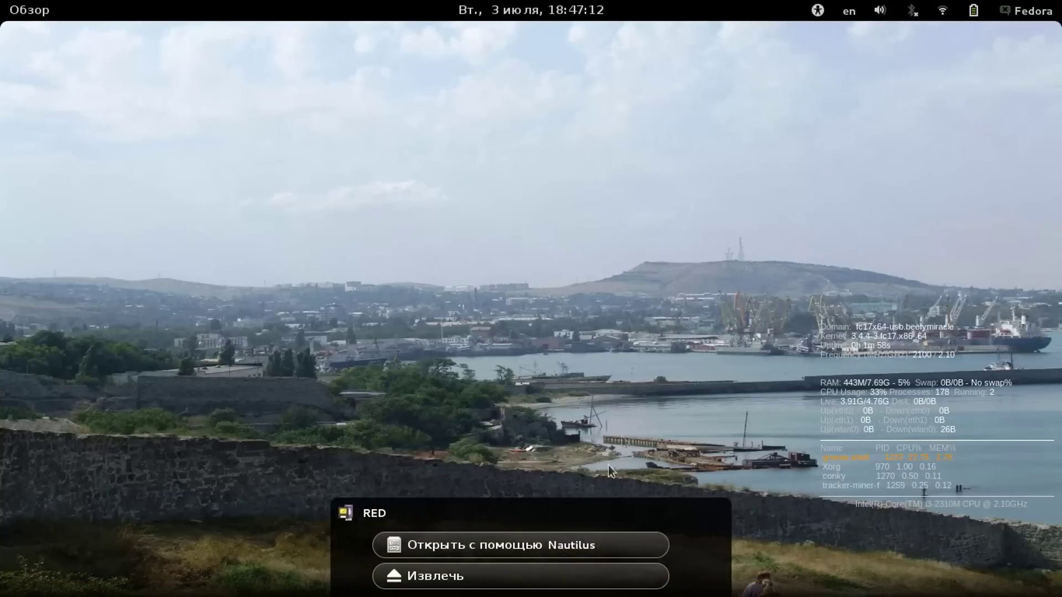
pyautogui.click(702, 532)
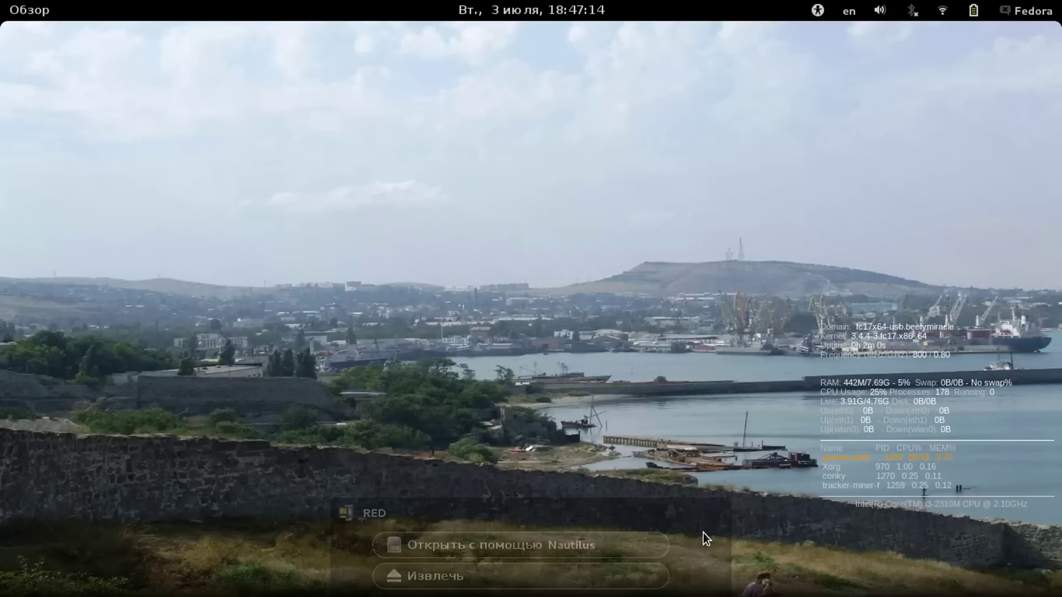
# - Launch the Boxes virtual machine manager (Системы) from the system applications category
pyautogui.click(25, 12)
pyautogui.click(228, 54)
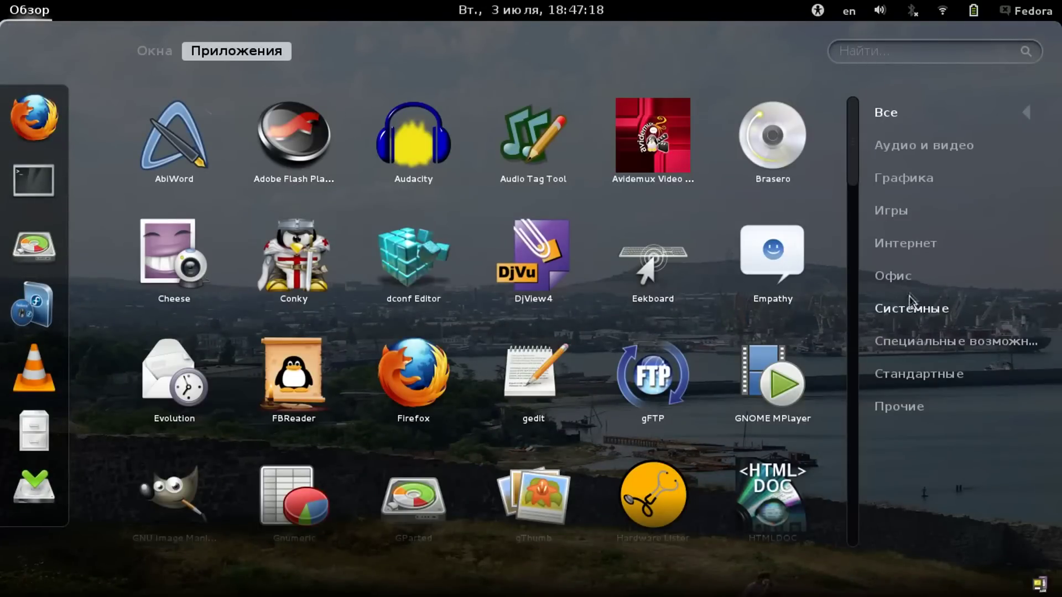
pyautogui.scroll(-2, 783, 324)
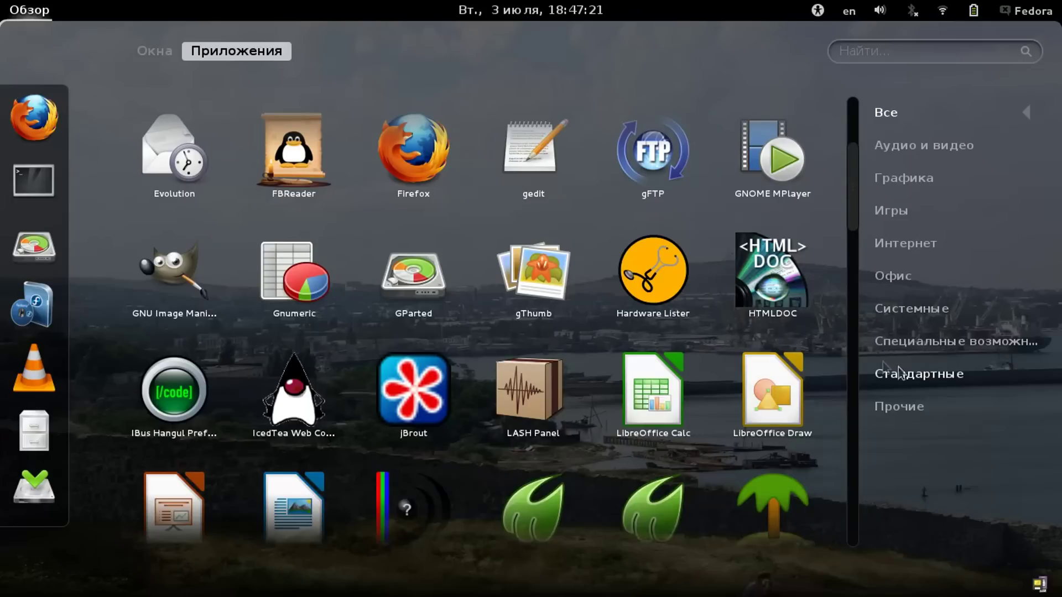
pyautogui.click(914, 324)
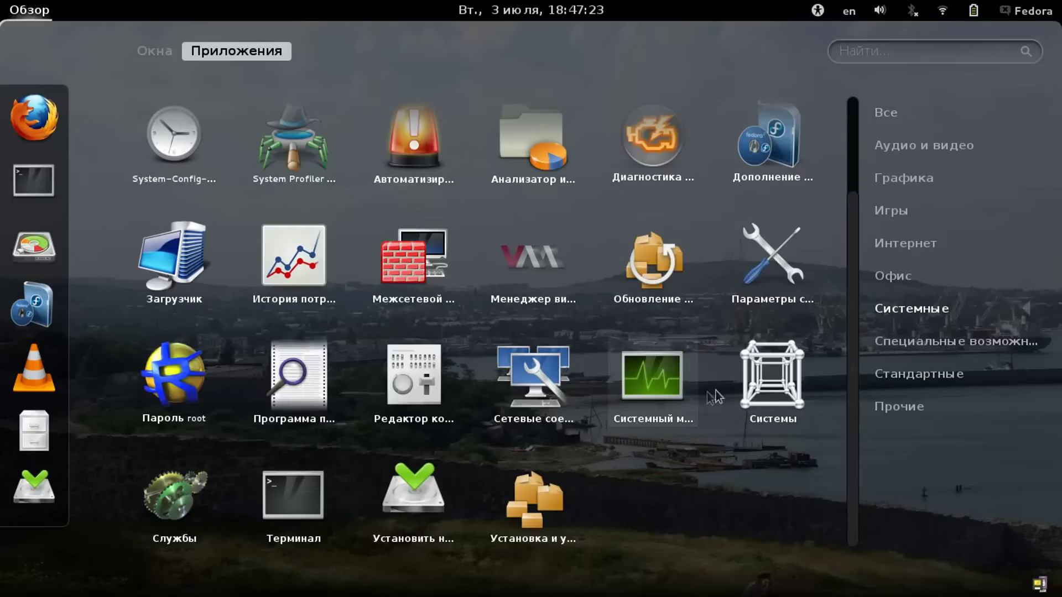
pyautogui.click(774, 386)
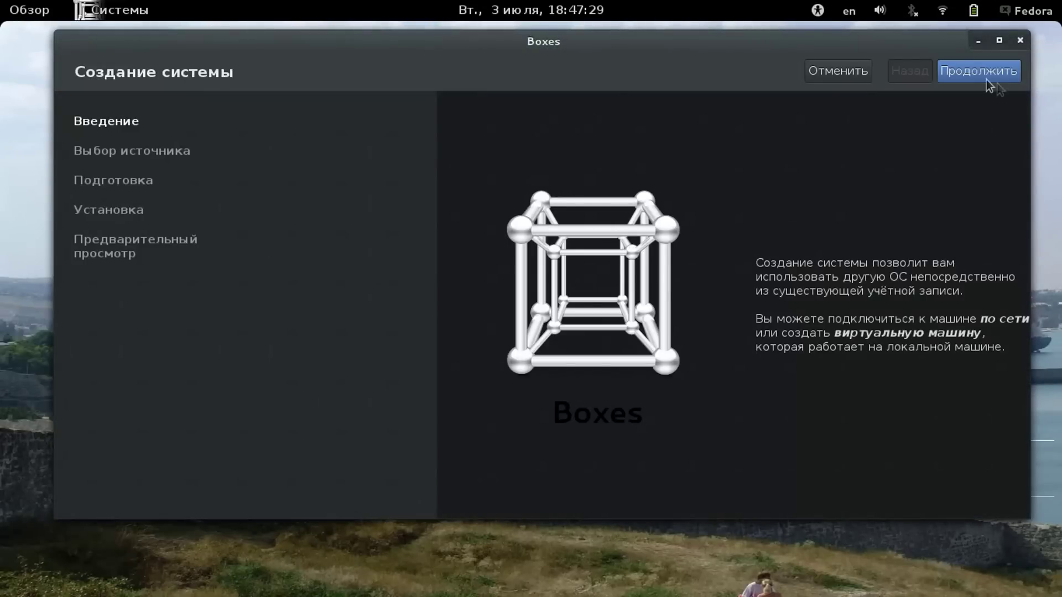
# - Create a virtual machine from LiveCD.iso in the RED drive's ISO folder and return it from full screen to a window
pyautogui.click(987, 83)
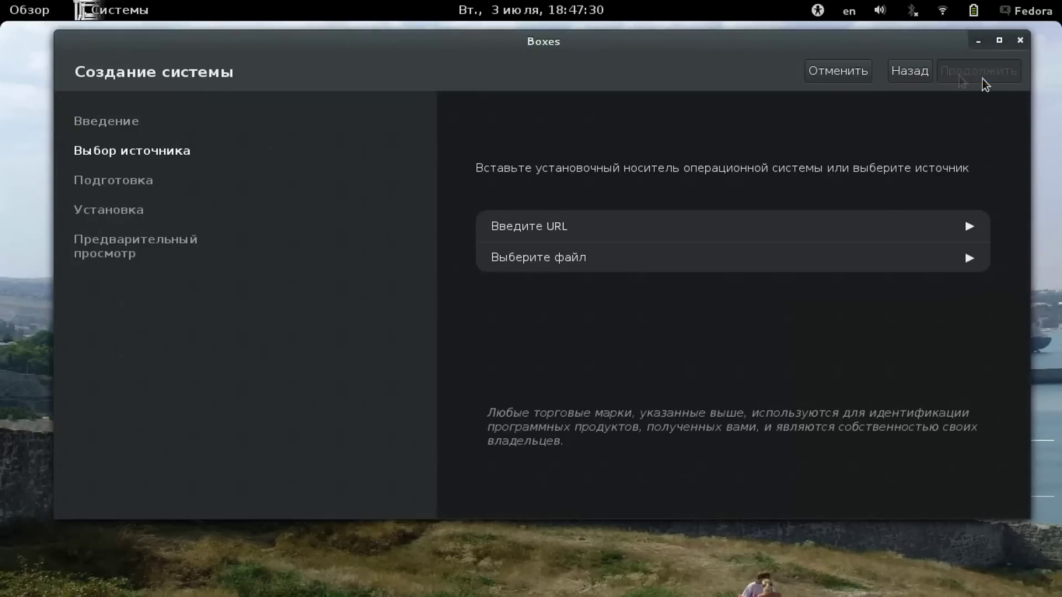
pyautogui.click(564, 268)
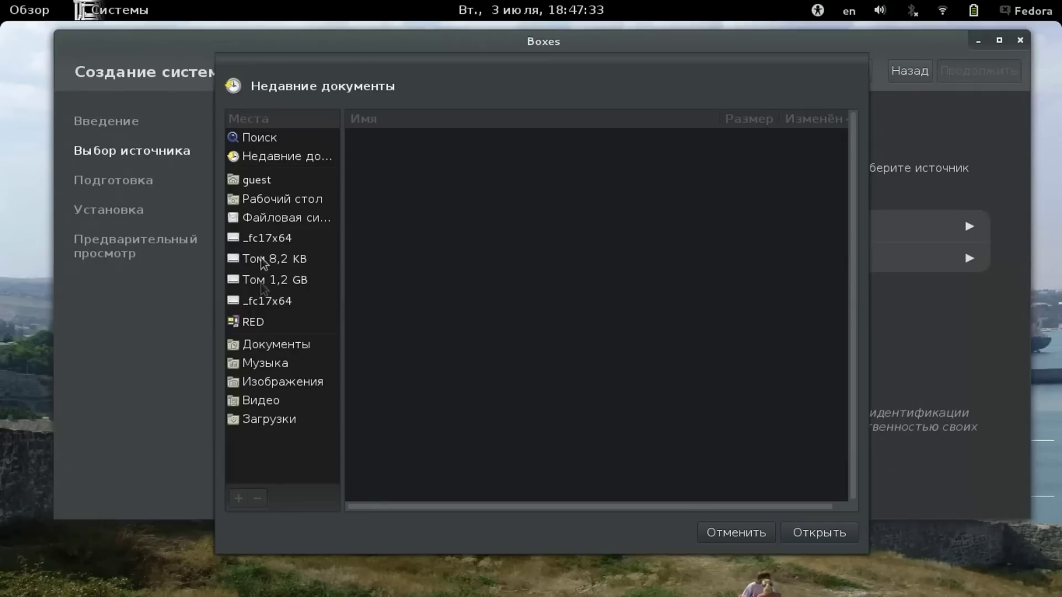
pyautogui.click(253, 322)
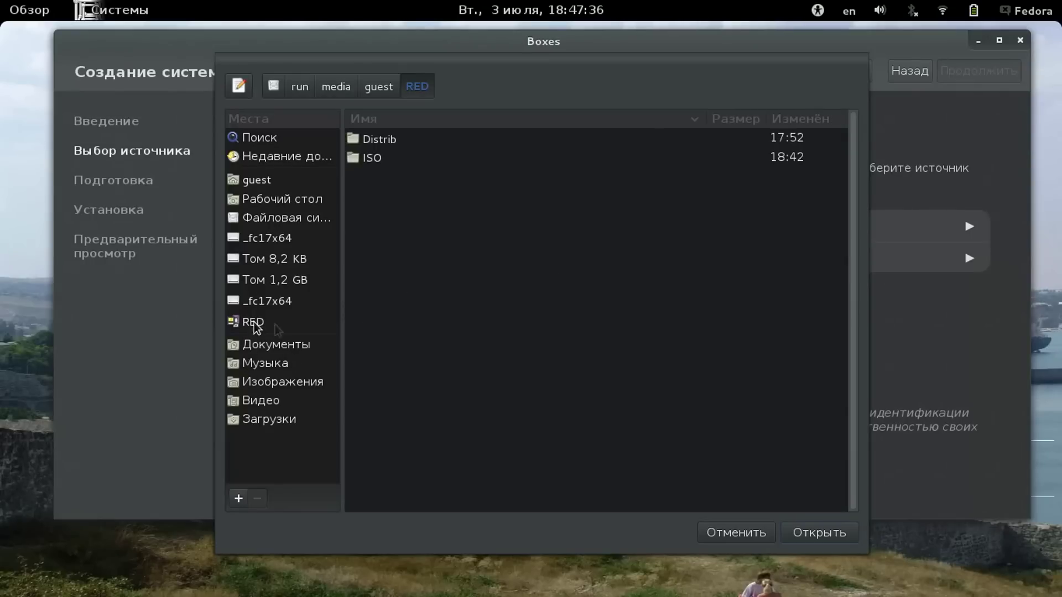
pyautogui.doubleClick(363, 162)
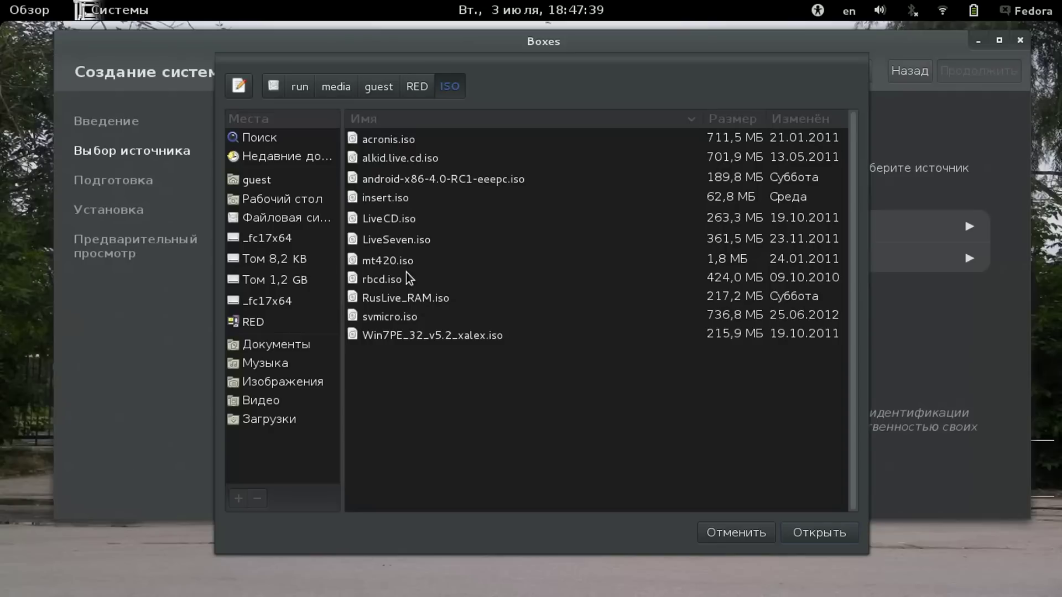
pyautogui.doubleClick(389, 219)
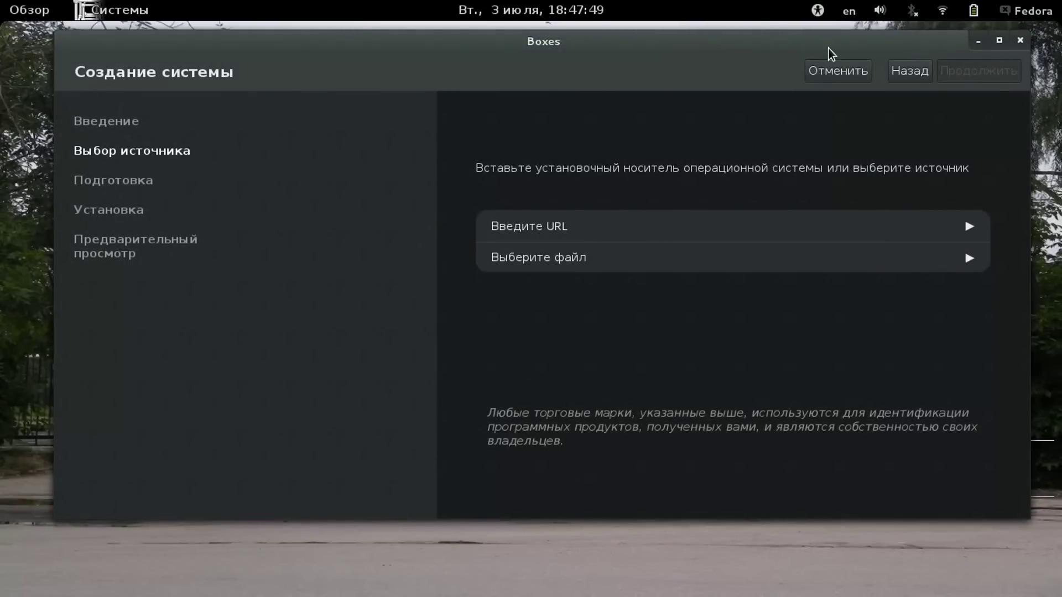
pyautogui.press('F11')
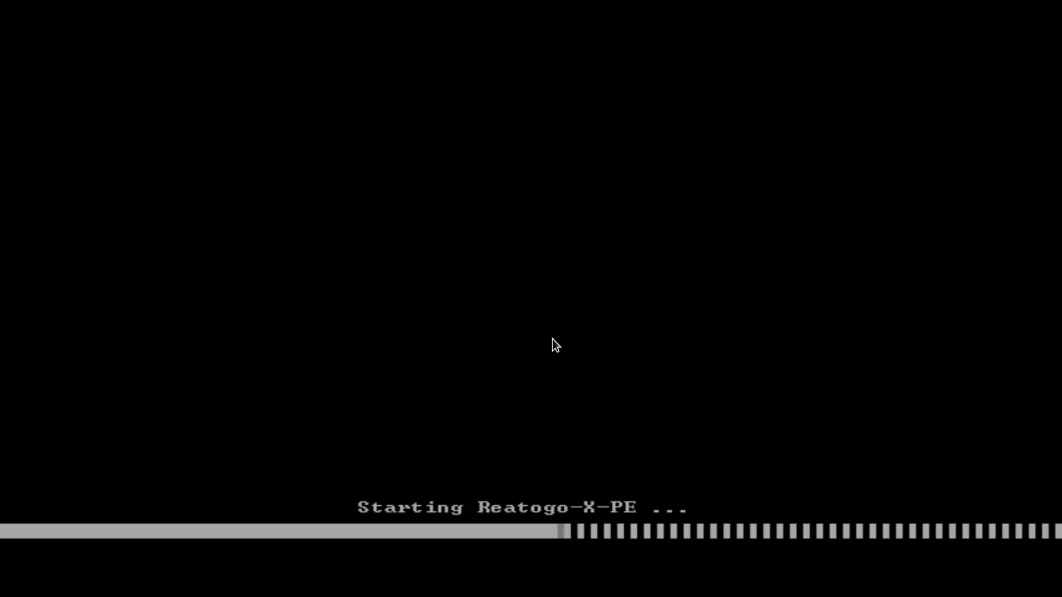
pyautogui.click(1022, 10)
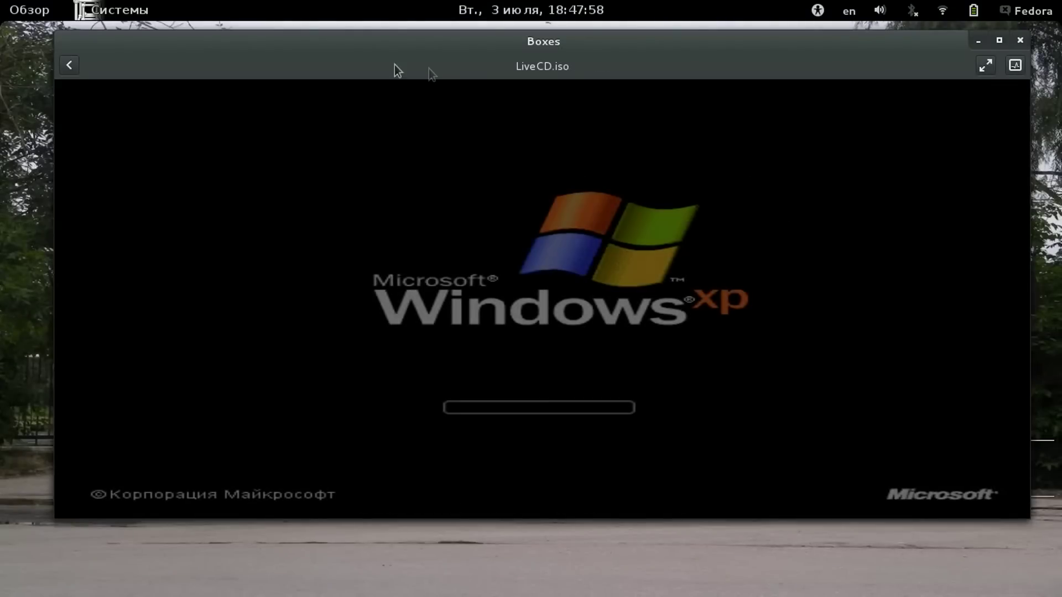
# - Open System Monitor on its resource graphs and narrow its window to uncover part of the Boxes window
pyautogui.click(21, 10)
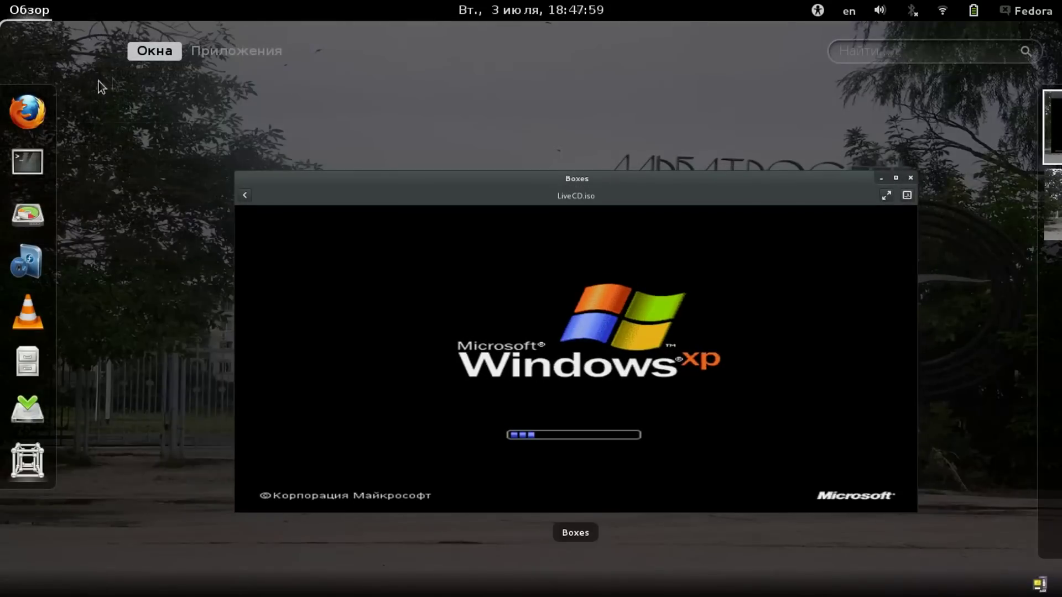
pyautogui.click(226, 52)
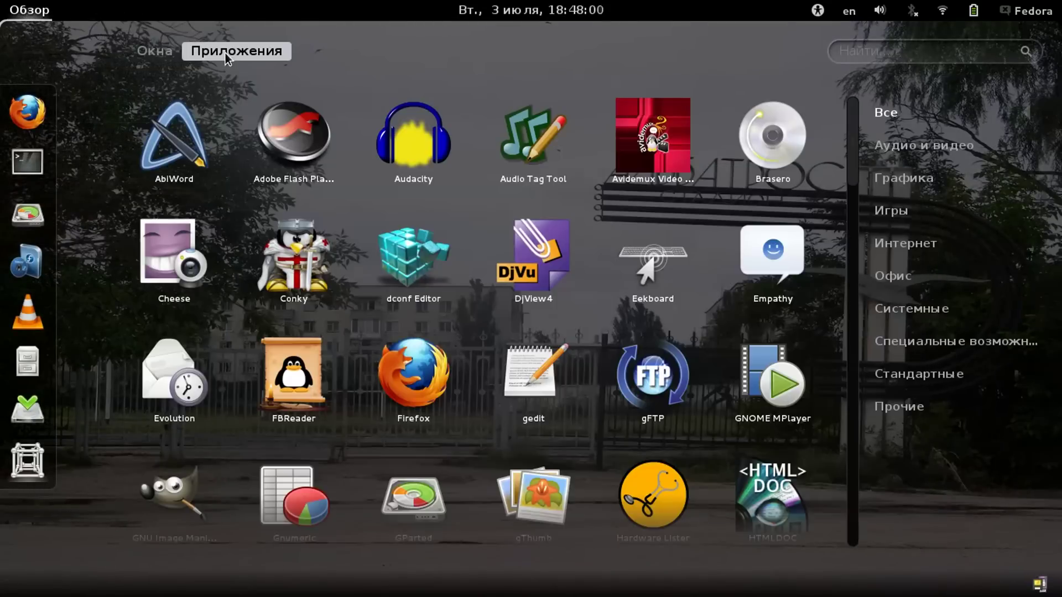
pyautogui.click(913, 311)
pyautogui.click(652, 493)
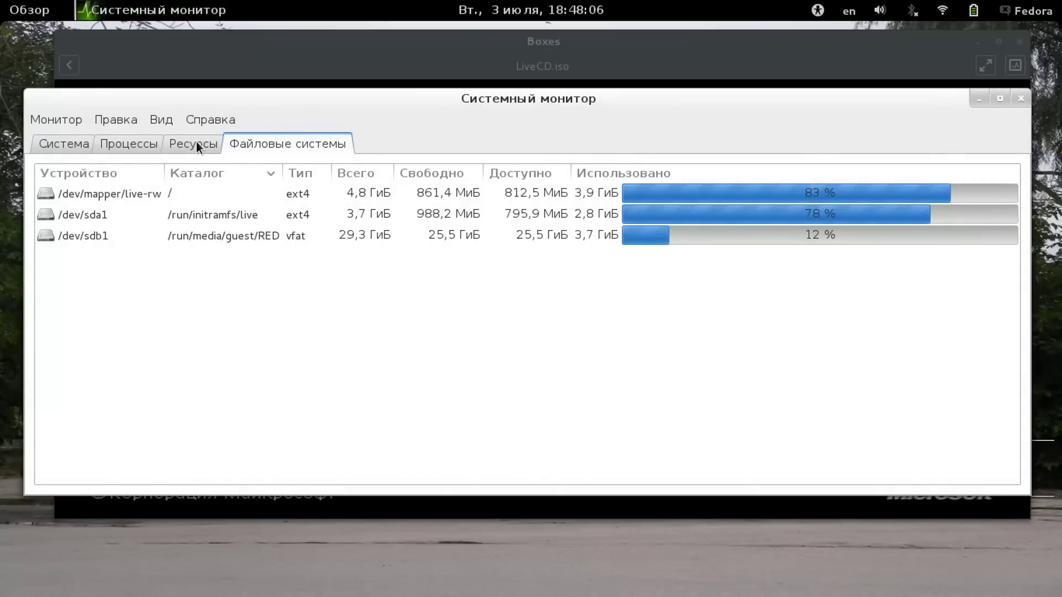
pyautogui.click(194, 144)
pyautogui.moveTo(1024, 283); pyautogui.dragTo(603, 283)
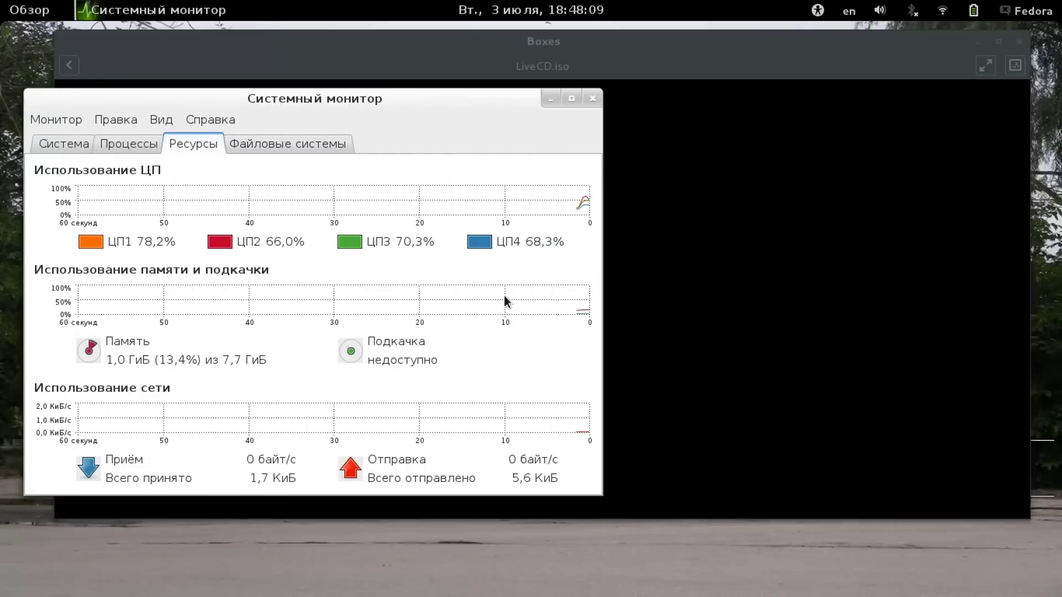
# - Make the Boxes window taller and narrower, and place it beside the System Monitor window
pyautogui.click(607, 43)
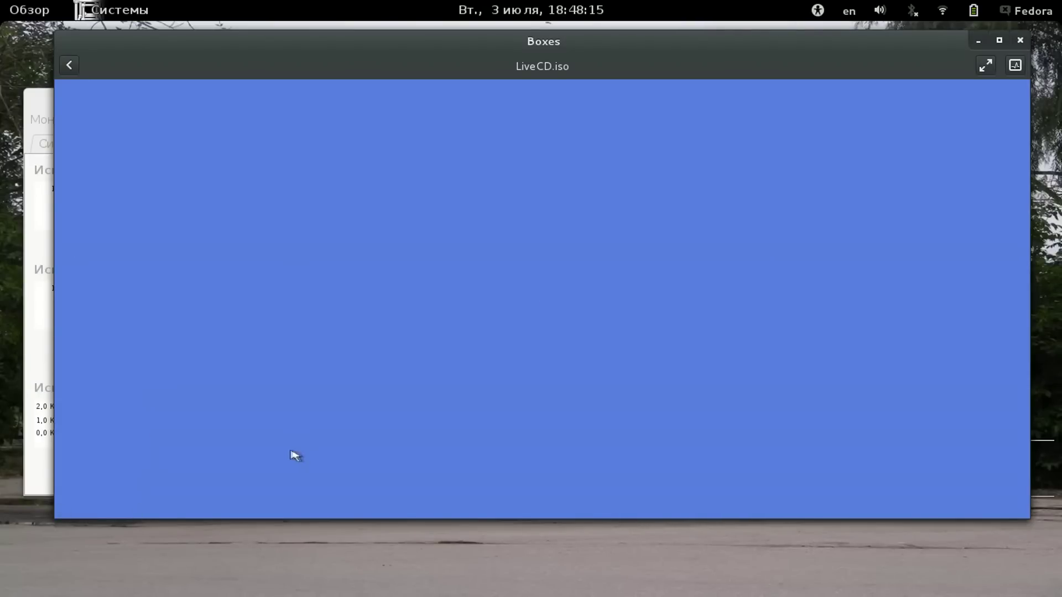
pyautogui.moveTo(294, 519); pyautogui.dragTo(266, 575)
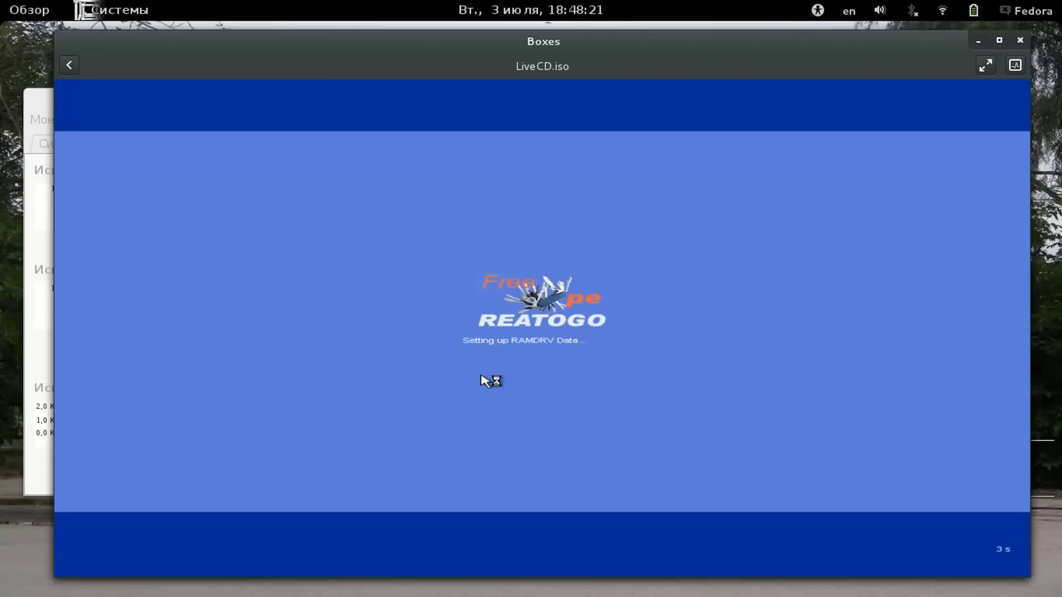
pyautogui.moveTo(1026, 127); pyautogui.dragTo(739, 128)
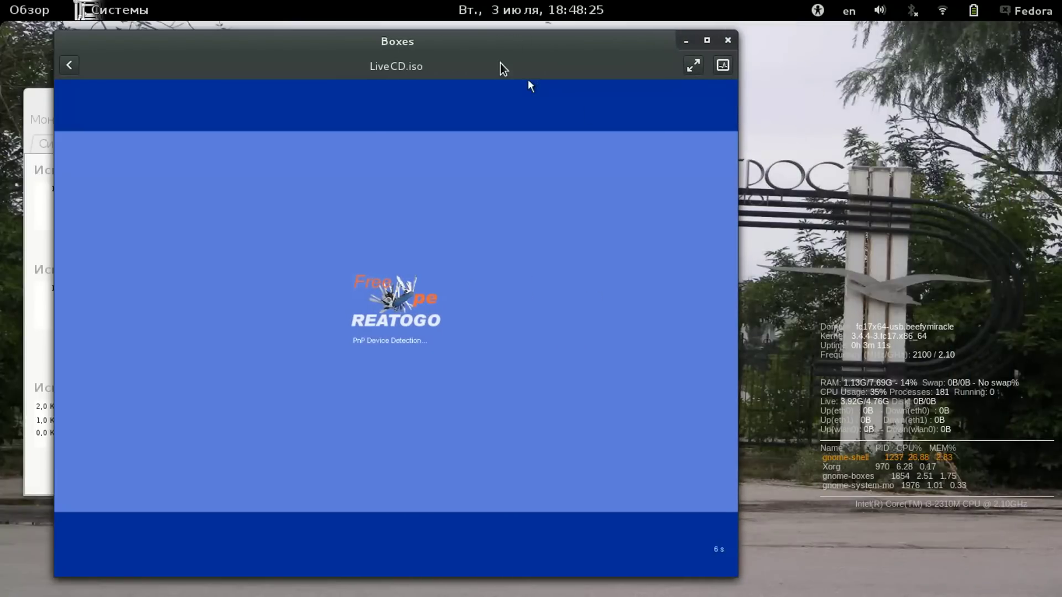
pyautogui.moveTo(422, 43); pyautogui.dragTo(730, 62)
# - Check the resource graphs in System Monitor, return to the Boxes window and turn on screen magnification
pyautogui.click(292, 108)
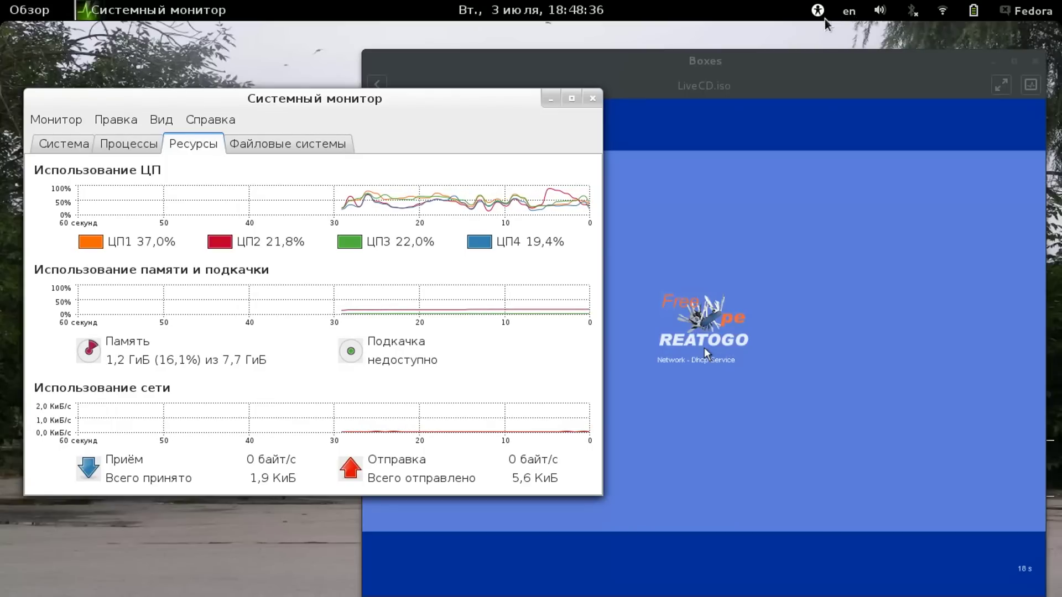
pyautogui.hotkey('alt', 'Tab')
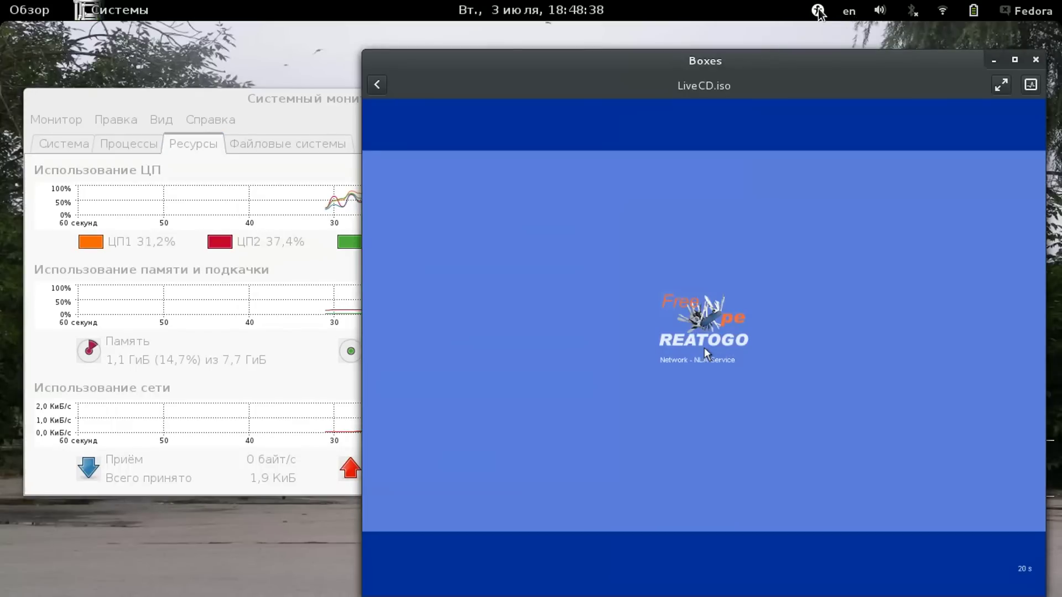
pyautogui.click(817, 10)
pyautogui.click(880, 84)
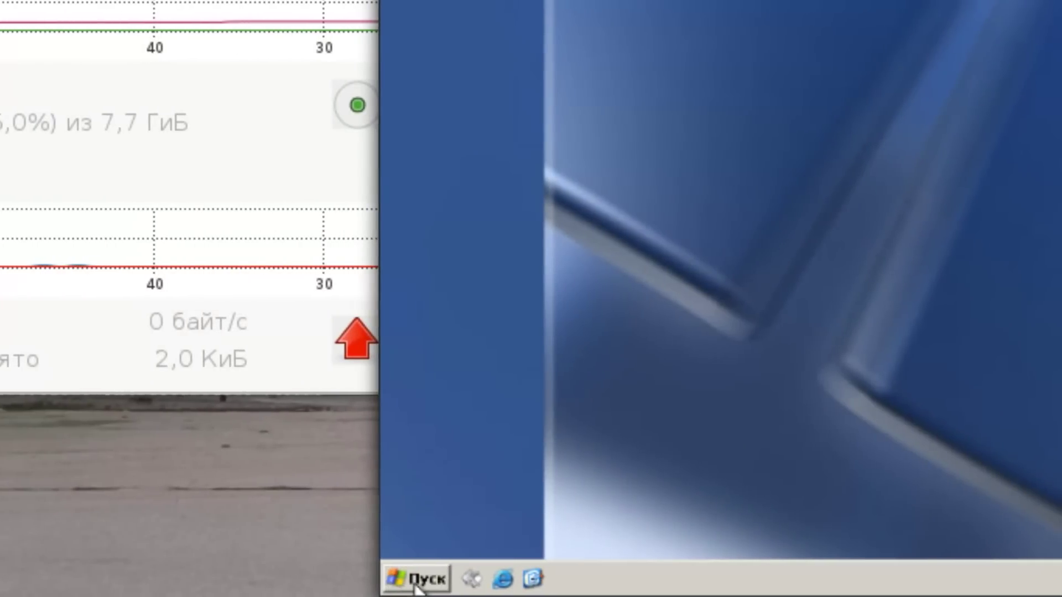
# - Open the Control Panel inside the LiveCD.iso virtual machine
pyautogui.click(150, 580)
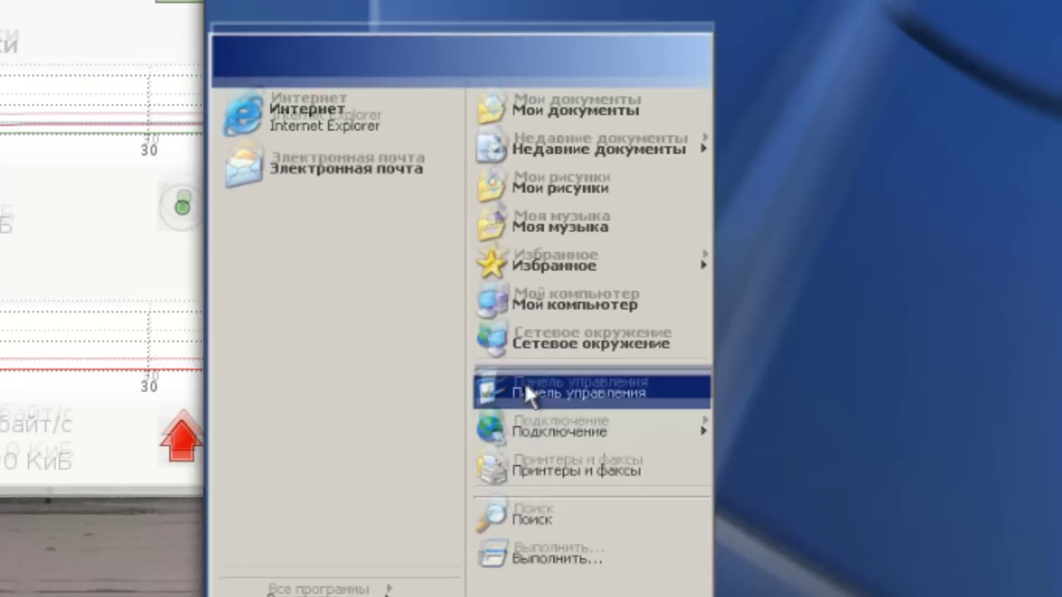
pyautogui.click(524, 386)
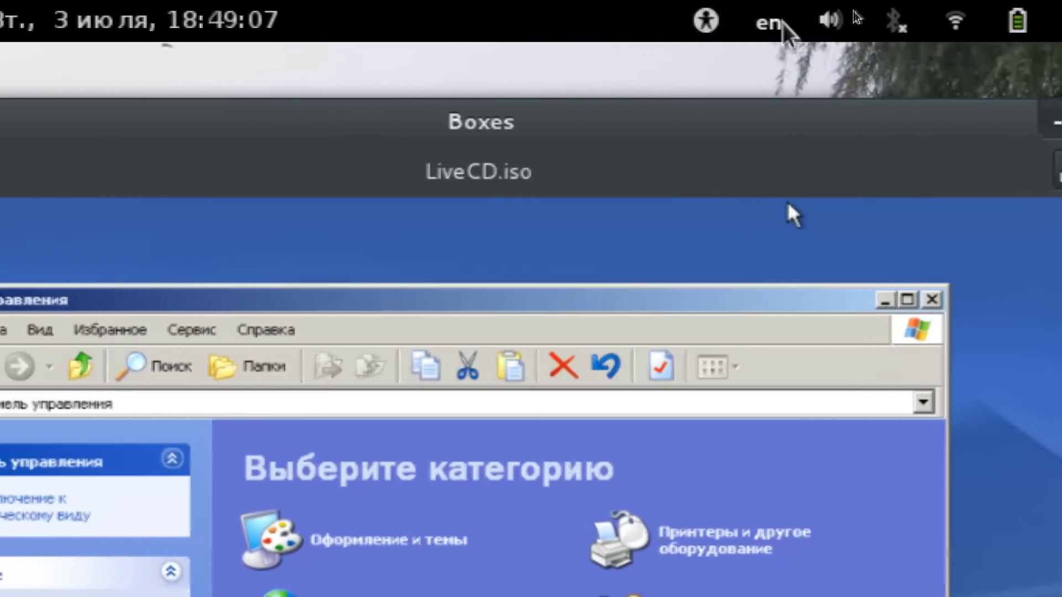
# - Turn off screen magnification and shift the Boxes window slightly toward the System Monitor window
pyautogui.click(758, 21)
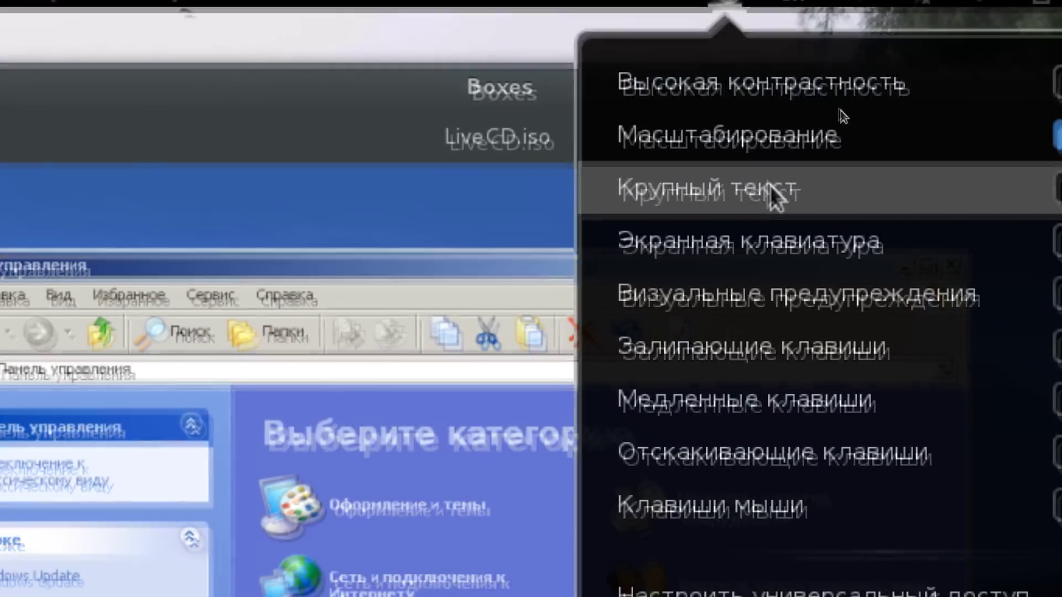
pyautogui.click(775, 169)
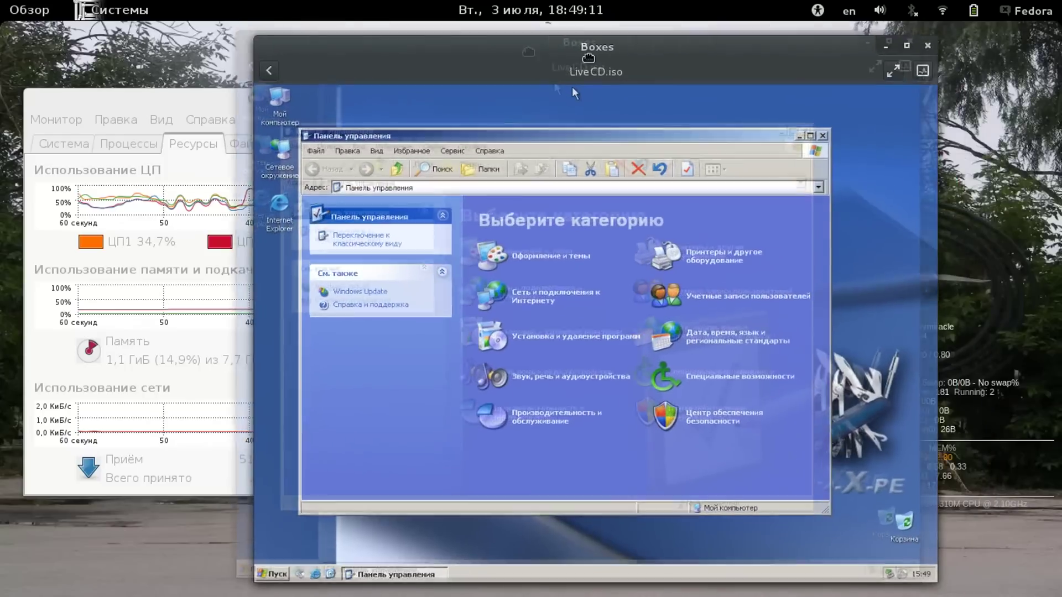
pyautogui.moveTo(588, 58); pyautogui.dragTo(527, 47)
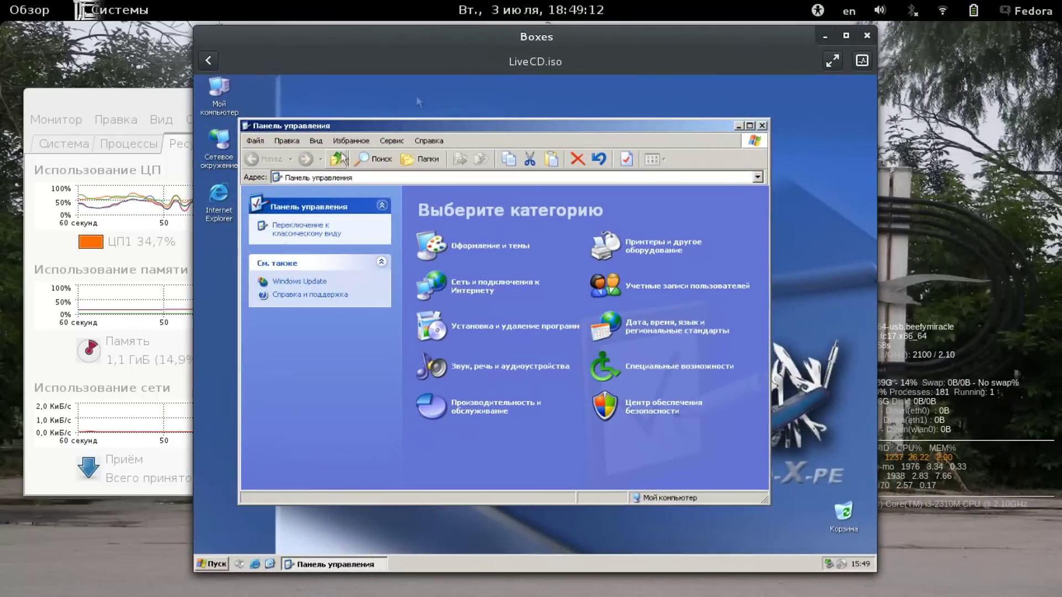
# - Switch the guest's Control Panel to classic view and open the System properties
pyautogui.click(302, 232)
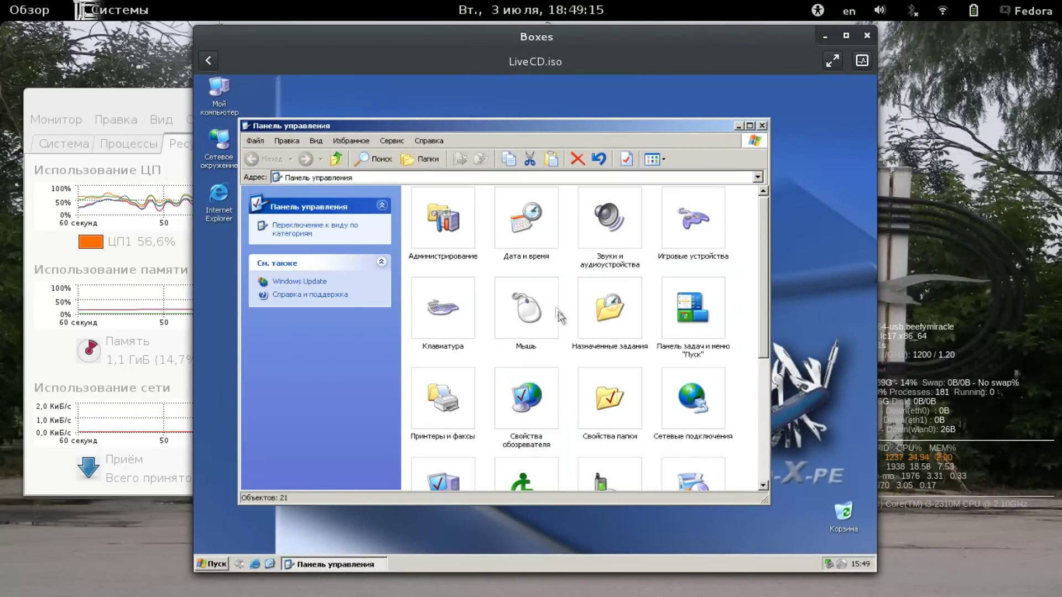
pyautogui.scroll(-3, 560, 329)
pyautogui.scroll(2, 562, 361)
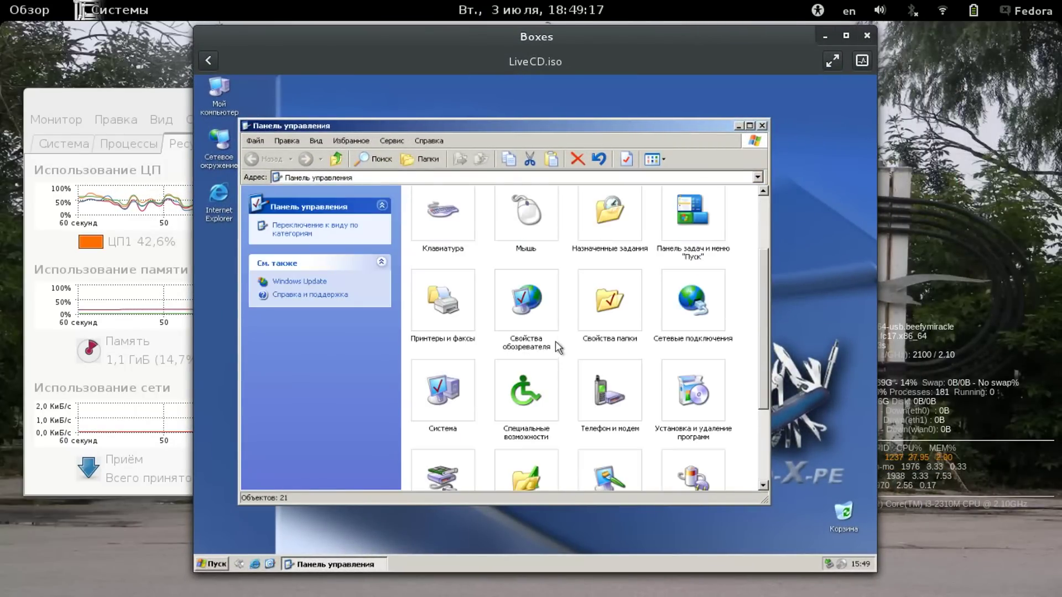
pyautogui.doubleClick(449, 399)
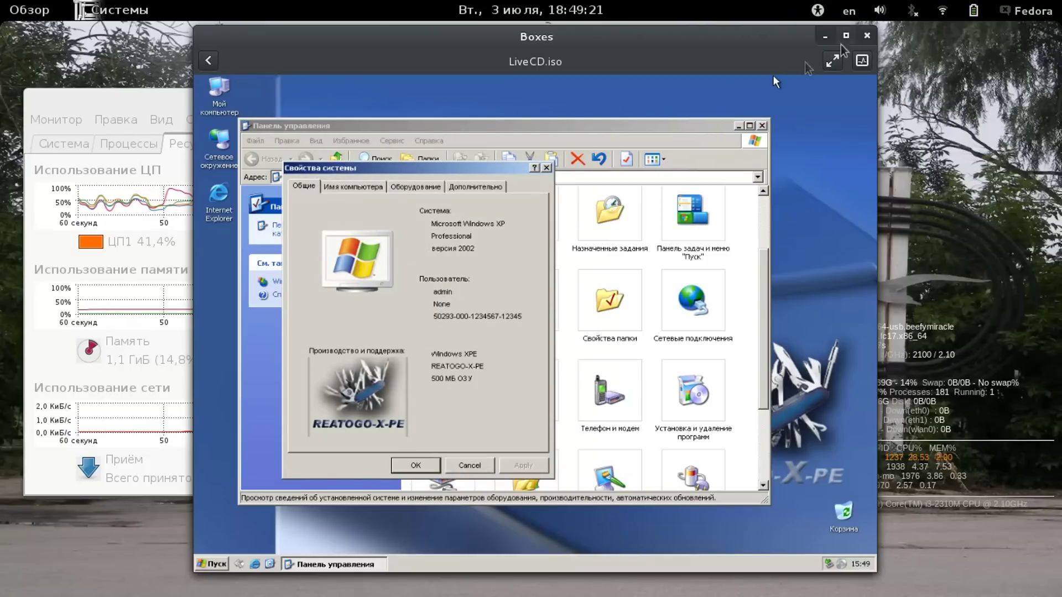
# - Show the virtual machine full screen and look through the computer name and hardware pages of System Properties
pyautogui.click(833, 61)
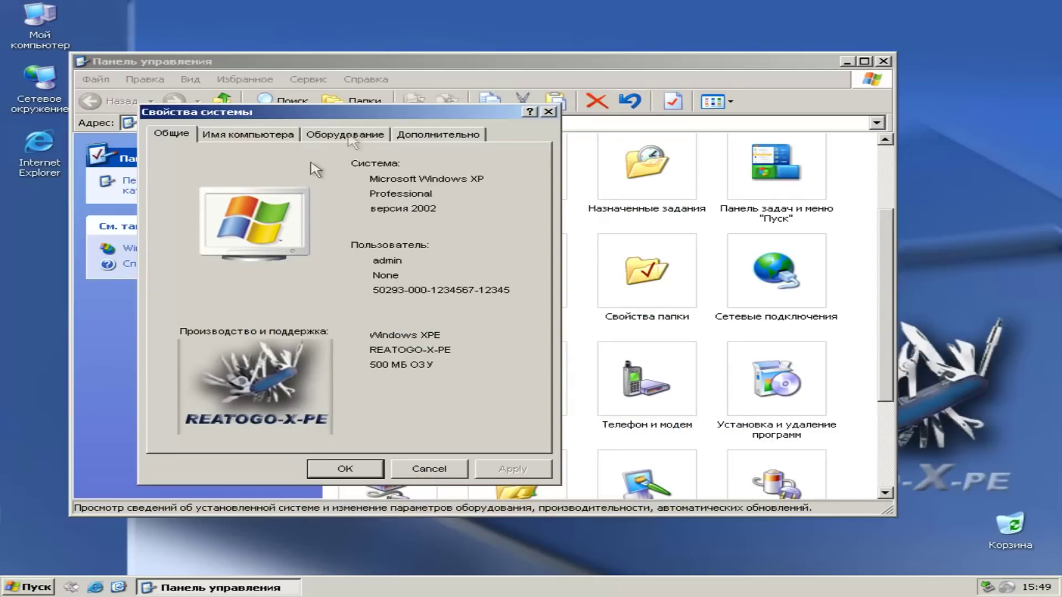
pyautogui.click(246, 135)
pyautogui.click(342, 134)
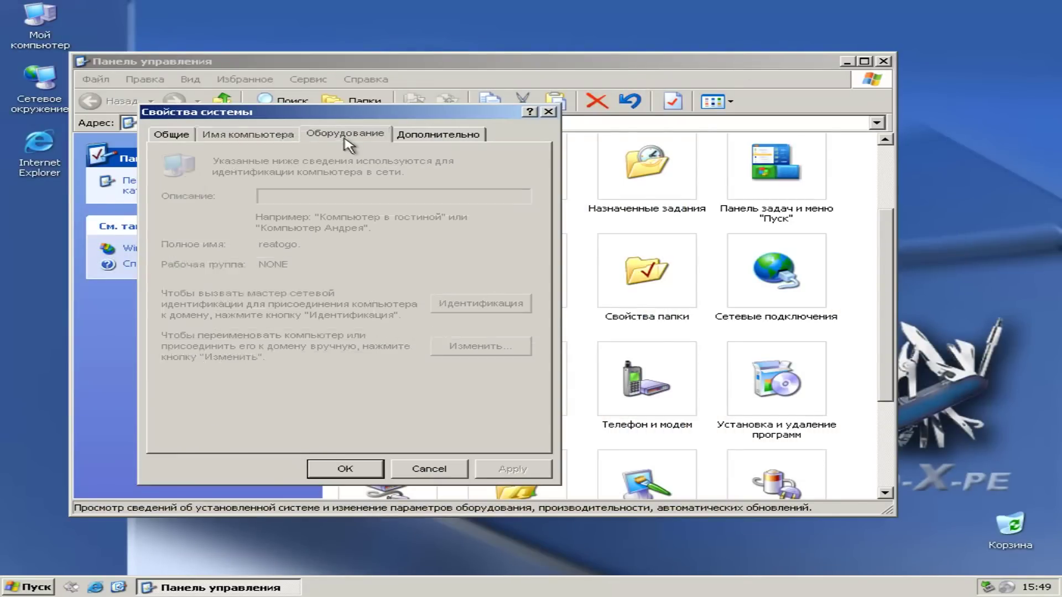
# - Open Device Manager and examine the device listed under Network adapters
pyautogui.click(398, 225)
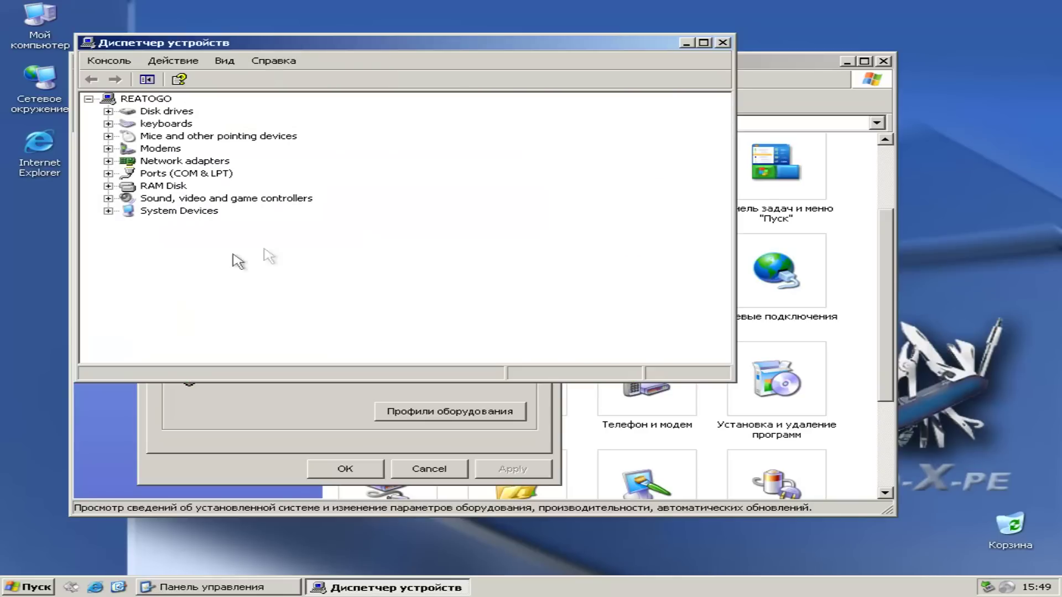
pyautogui.click(109, 161)
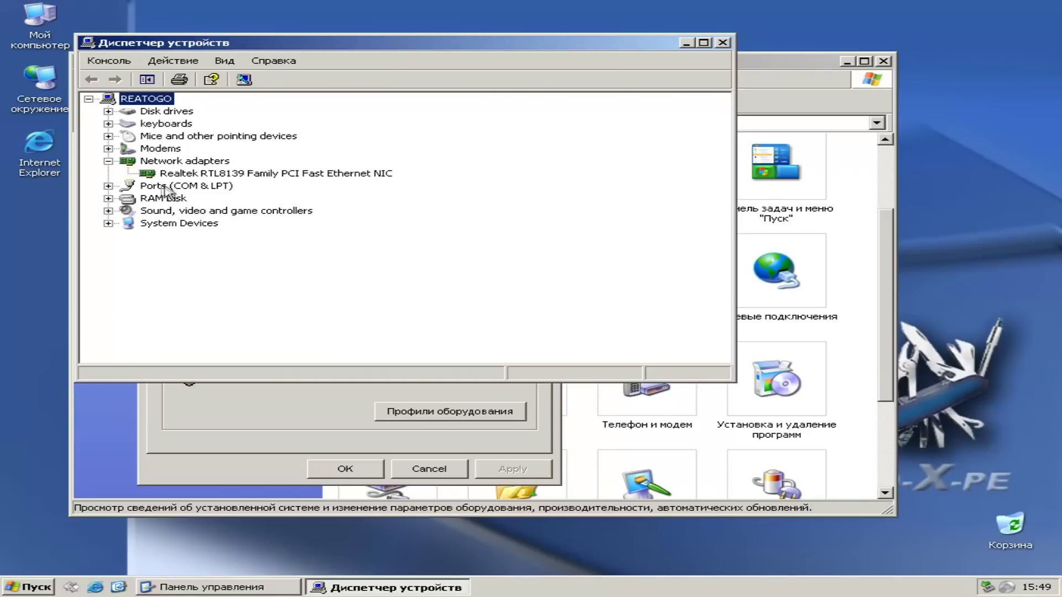
pyautogui.click(198, 173)
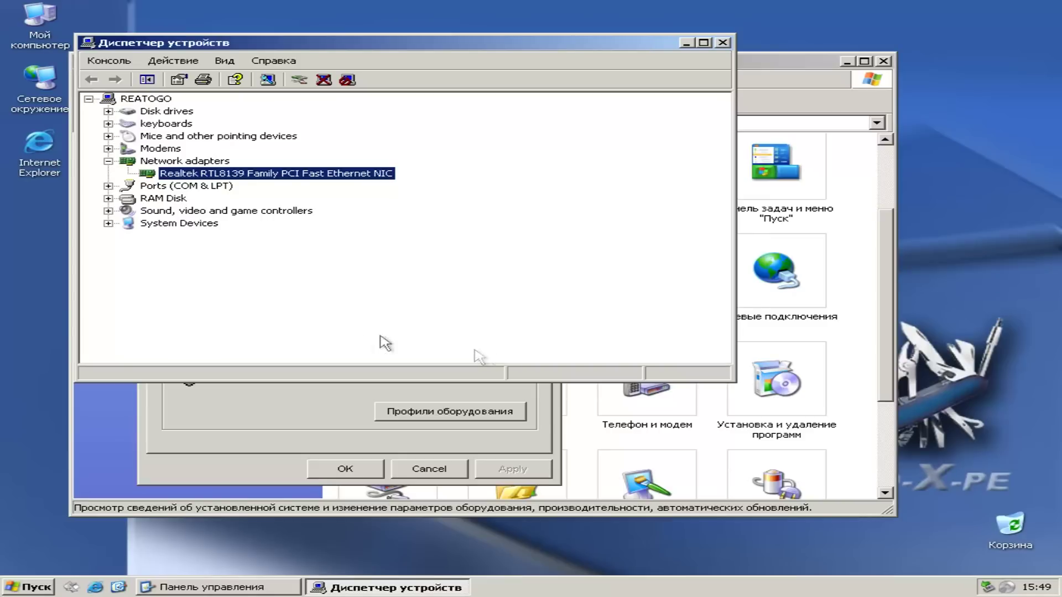
# - Close Device Manager, System Properties and the Control Panel, and return the virtual machine from full screen to a window
pyautogui.click(724, 43)
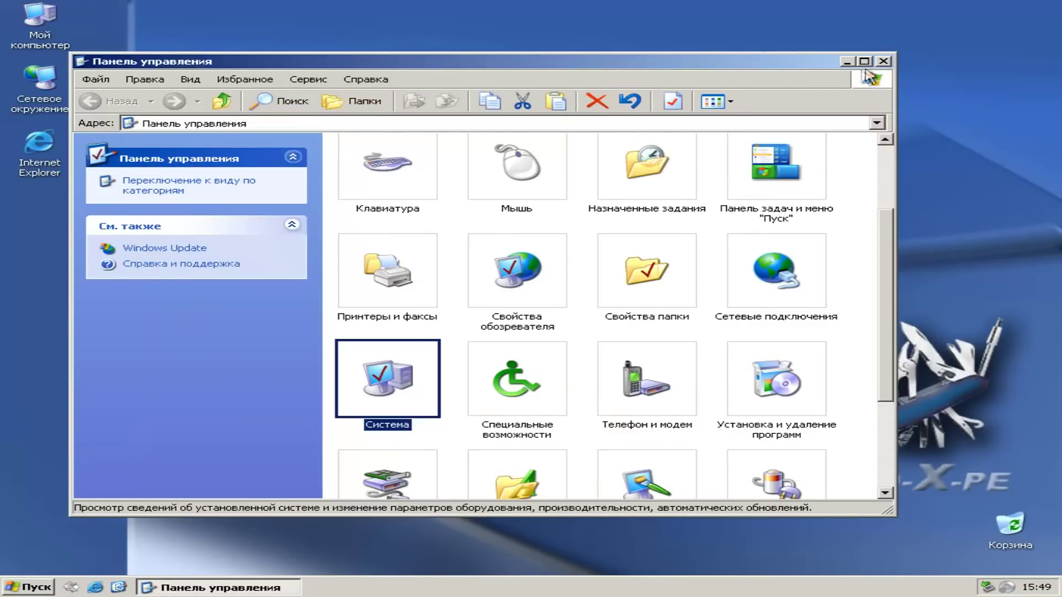
pyautogui.click(883, 61)
pyautogui.moveTo(538, 4)
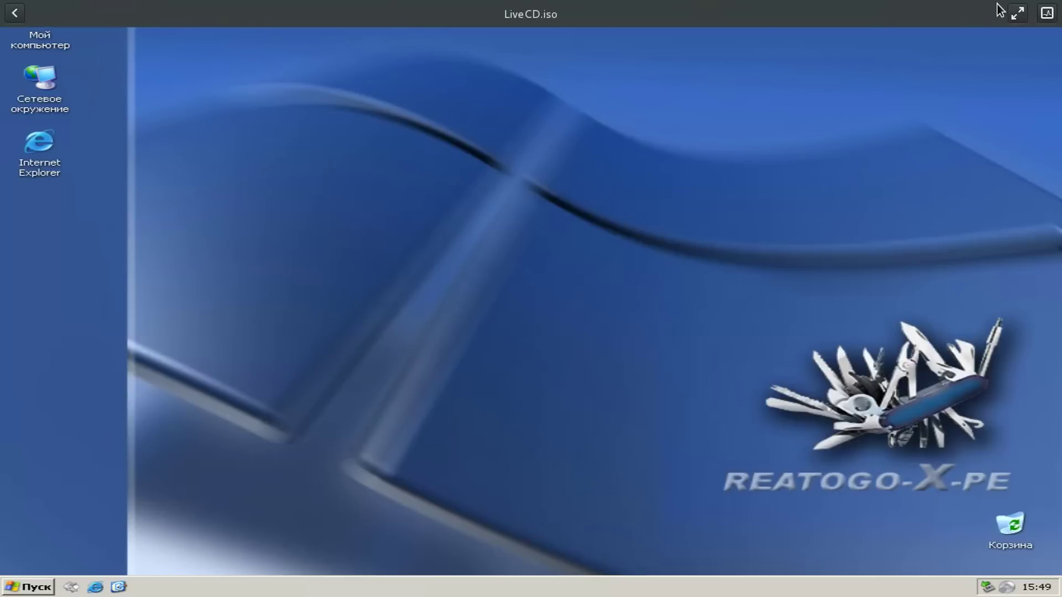
pyautogui.click(1017, 13)
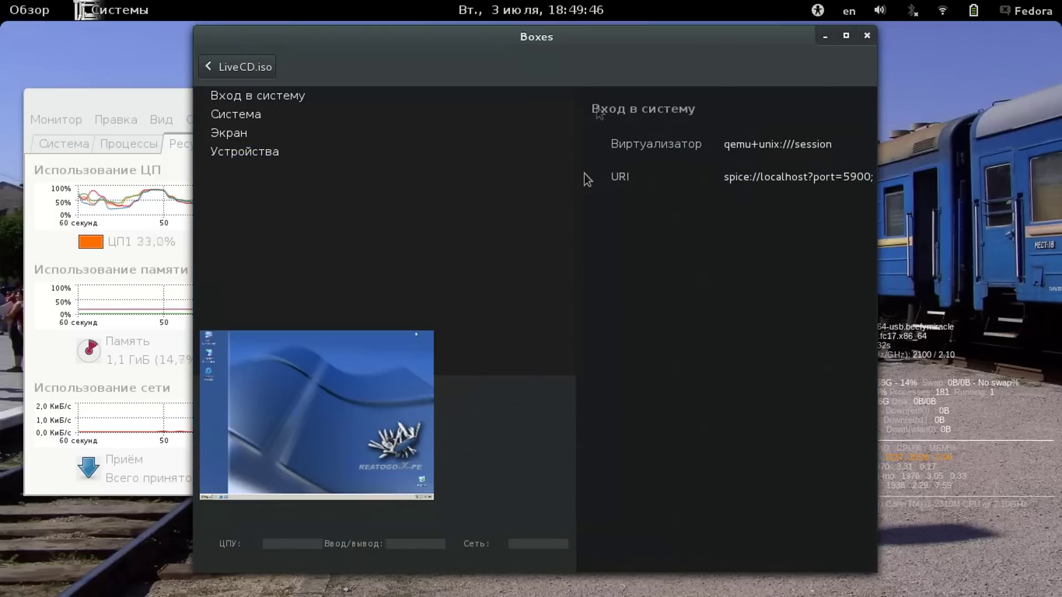
# - Check the RAM and storage settings in the LiveCD.iso box's properties and return to its display
pyautogui.click(243, 115)
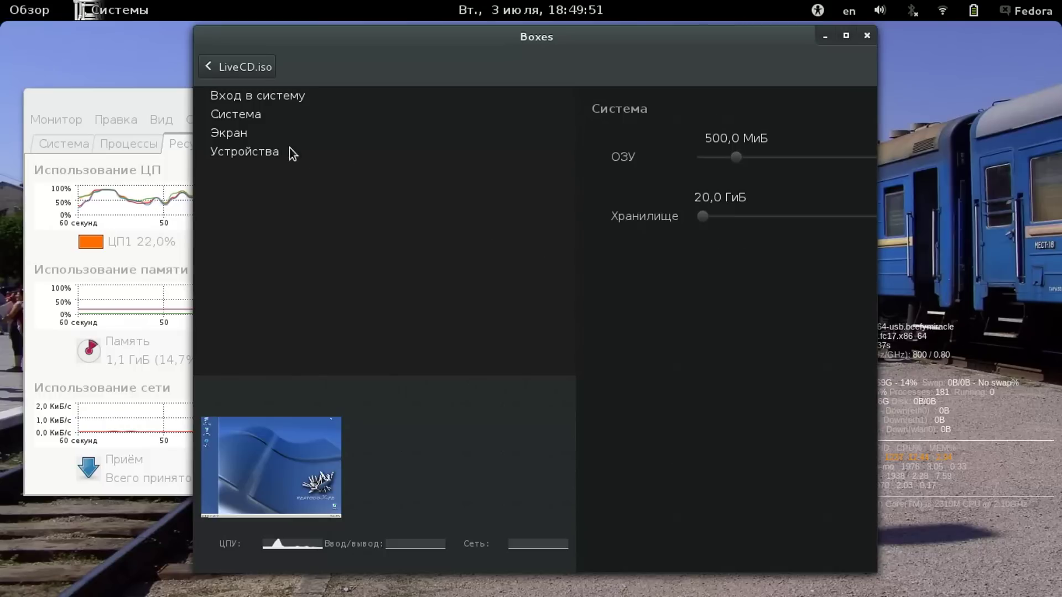
pyautogui.click(234, 67)
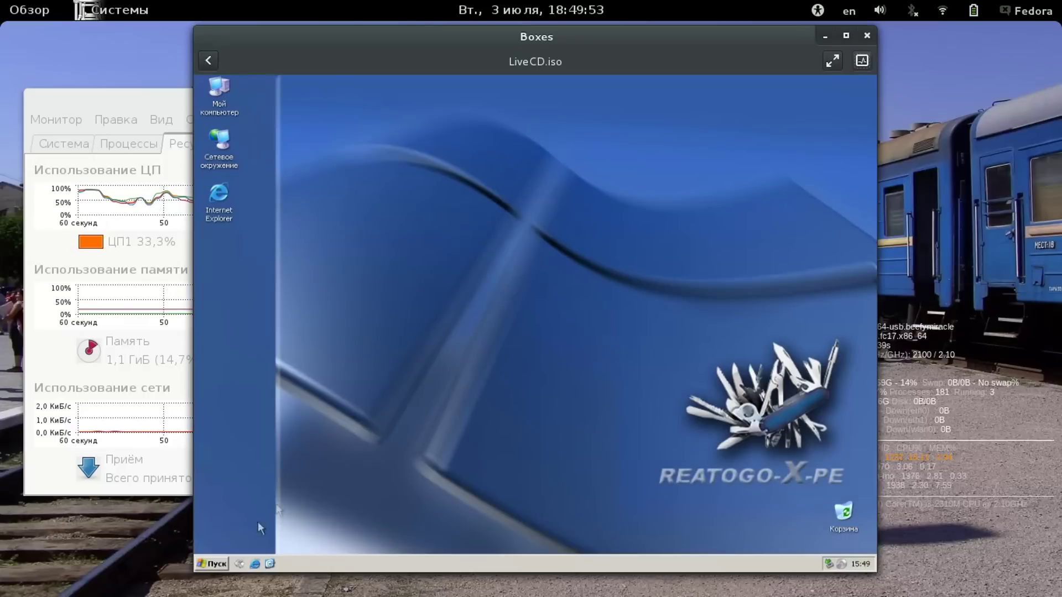
# - Reopen the Control Panel inside the virtual machine
pyautogui.click(219, 564)
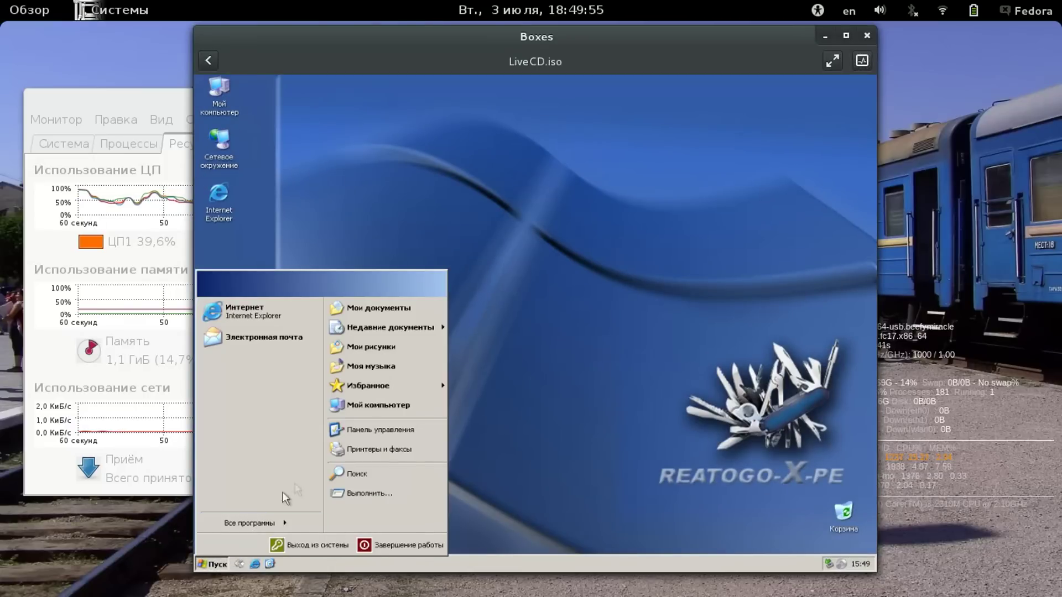
pyautogui.click(370, 430)
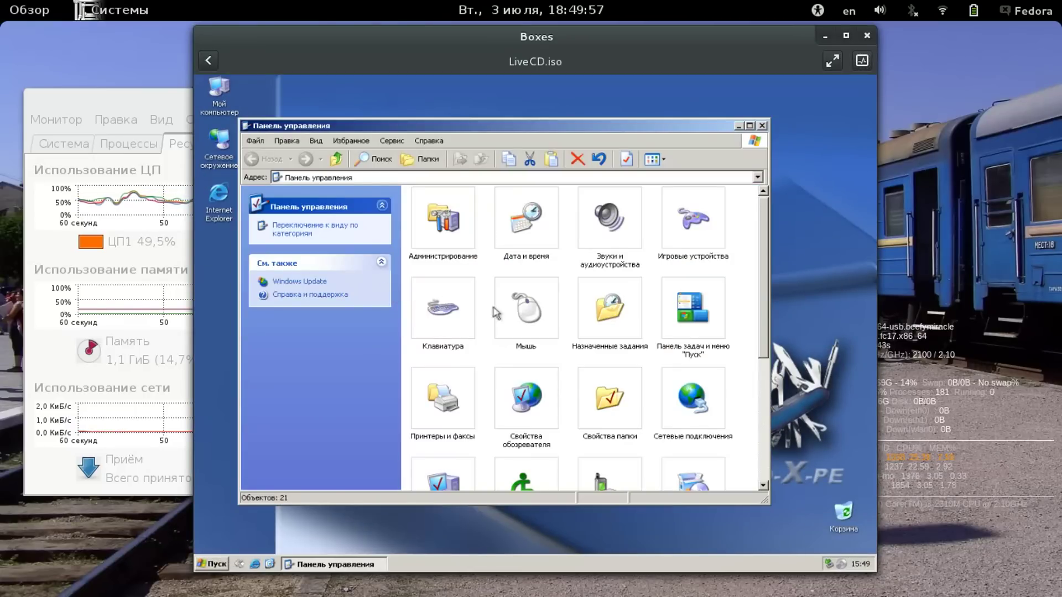